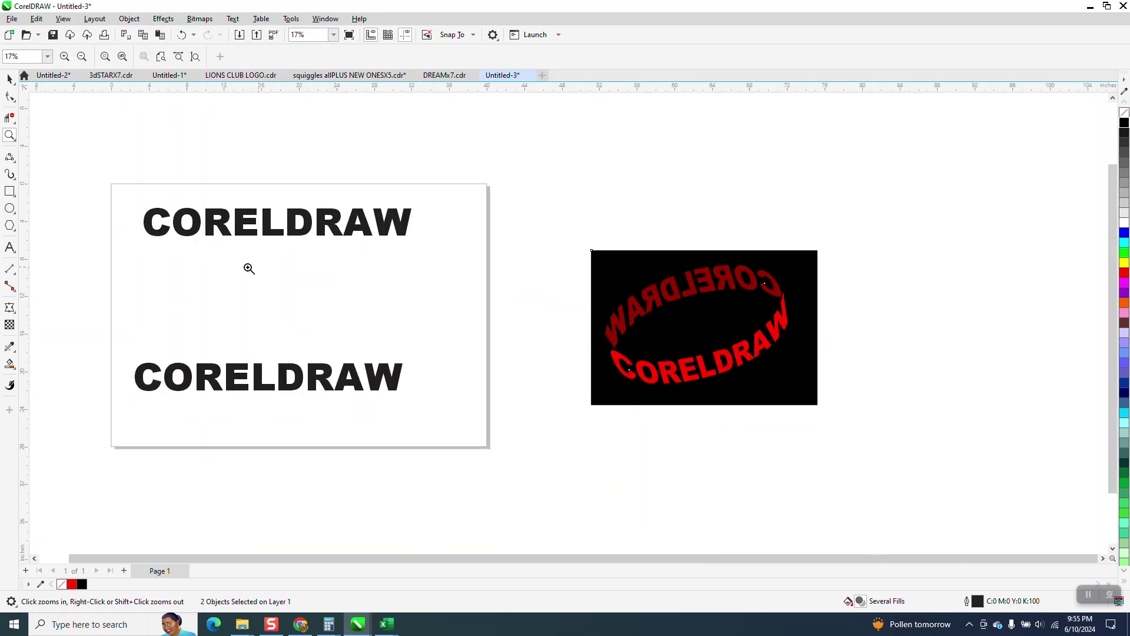
Draw an ellipse about 25.8 inches wide and 7.8 inches high between the two CORELDRAW texts, centred on the page.
left_click(8, 194)
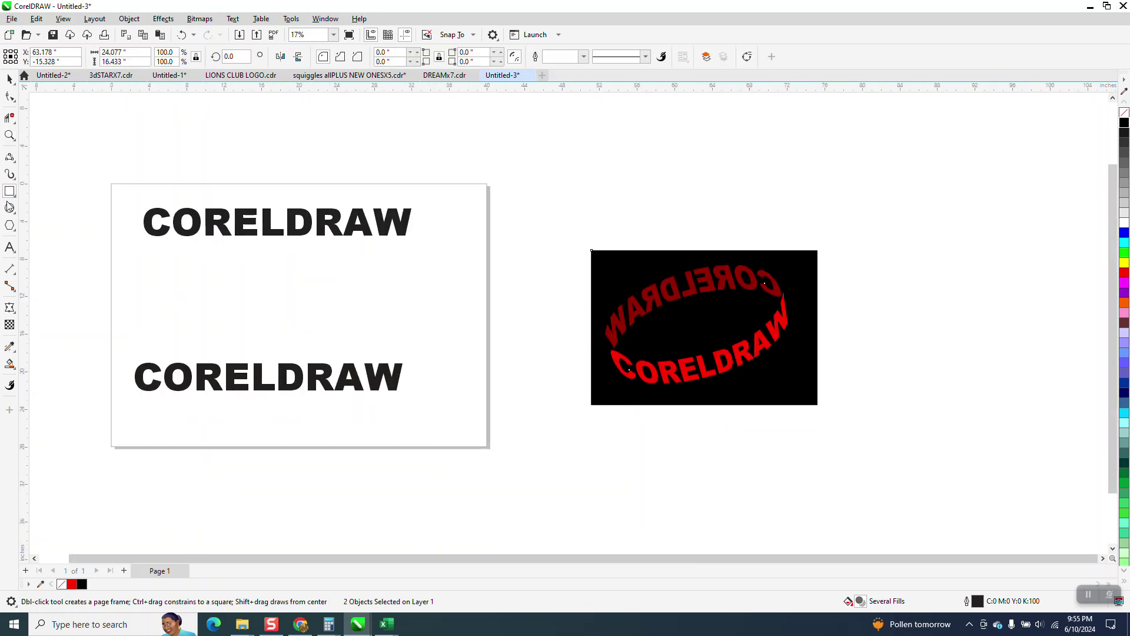
key("F7")
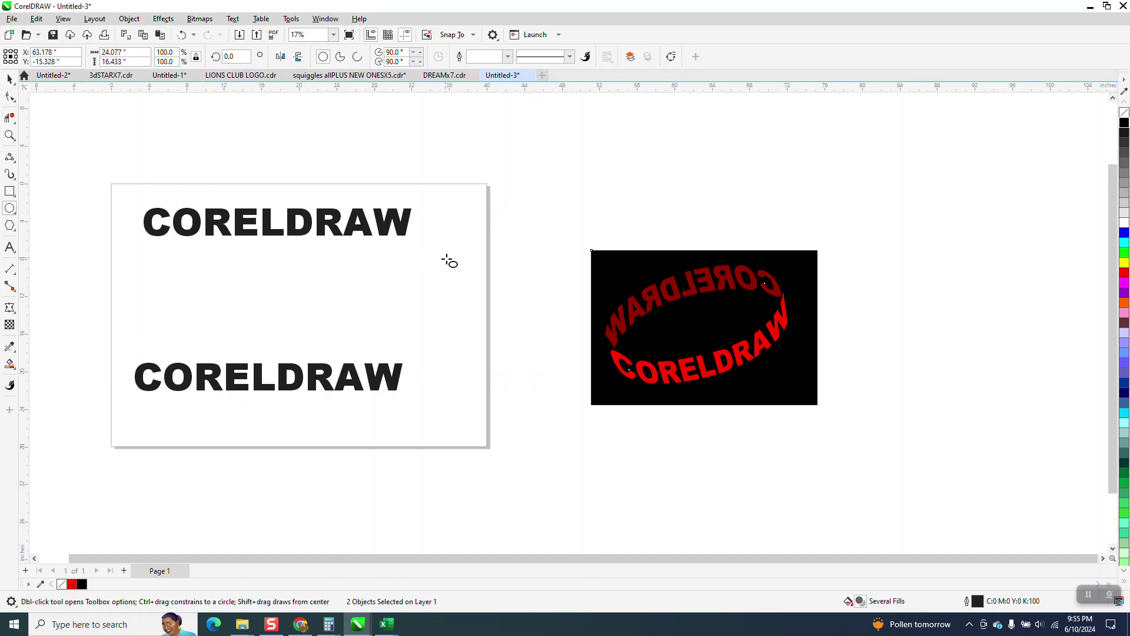
mouse_move(433, 252)
left_mouse_down()
mouse_move(242, 292)
mouse_move(147, 294)
mouse_move(154, 328)
mouse_move(192, 324)
left_mouse_up()
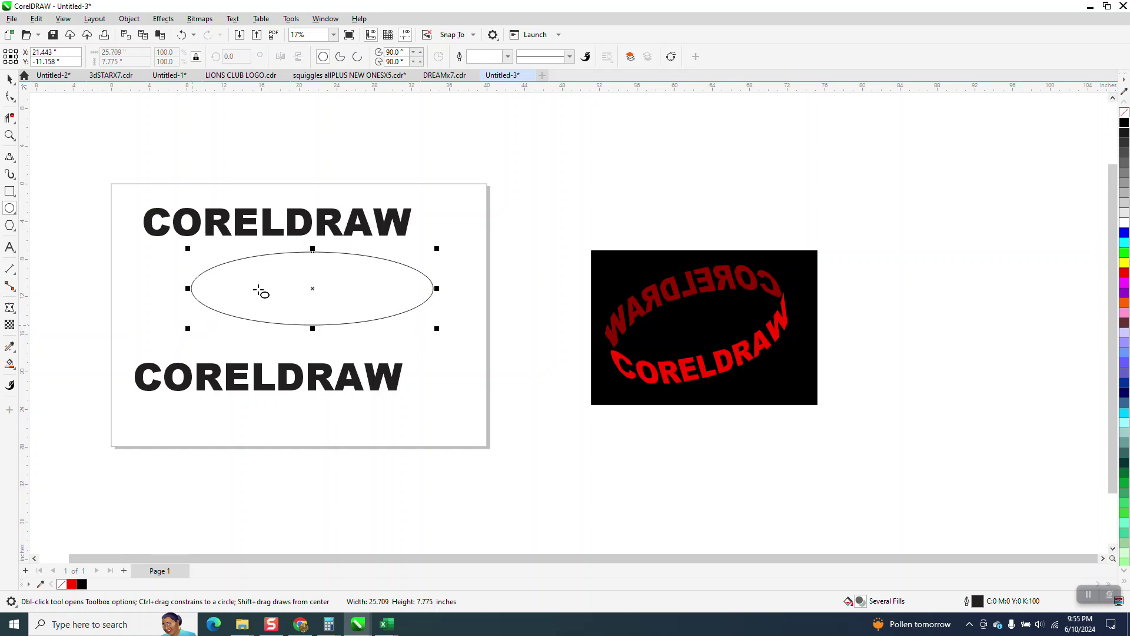
left_click(9, 80)
left_click_drag(333, 325, 319, 365)
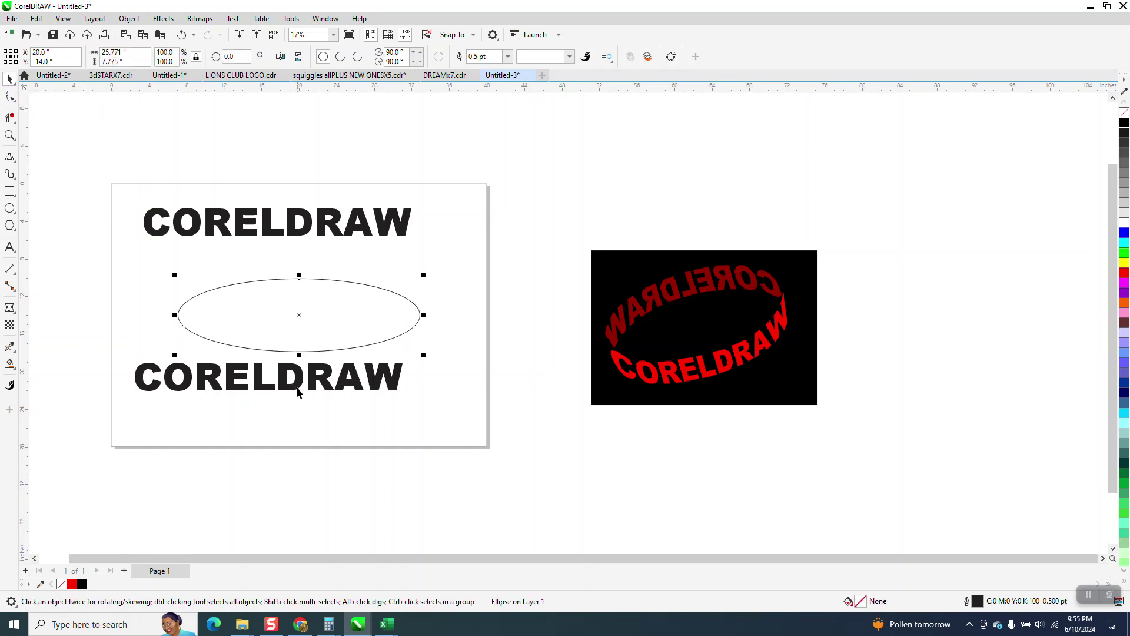
Move the lower CORELDRAW text down to the page's bottom edge and place a copy of the ellipse about 2.9 inches below the original.
left_click_drag(300, 385, 303, 453)
left_click(306, 352)
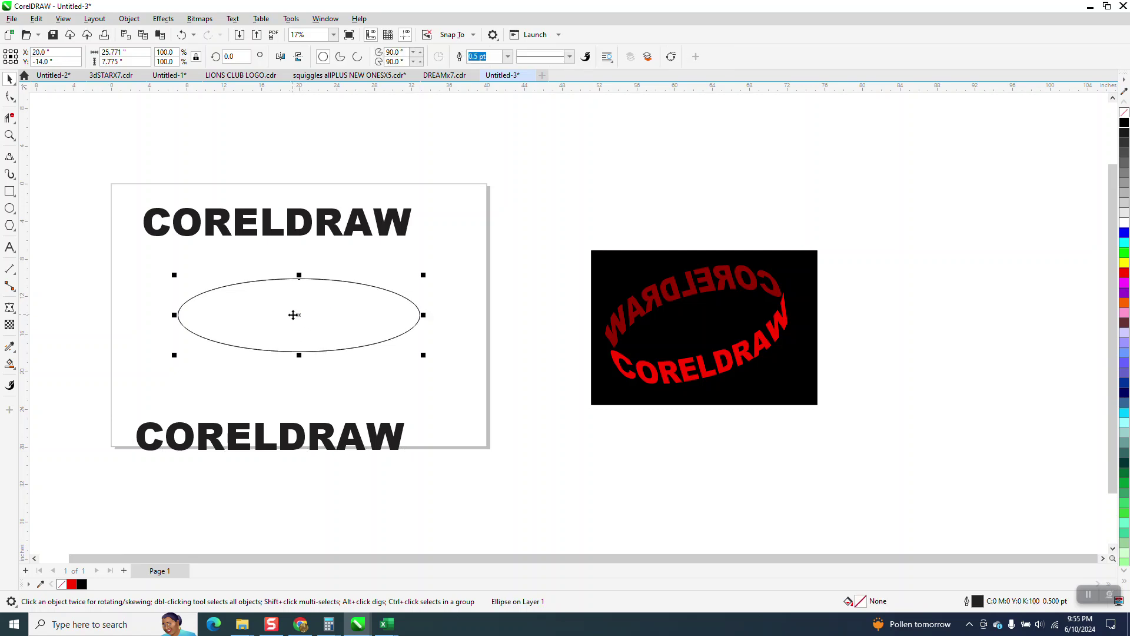
left_click_drag(298, 315, 299, 349)
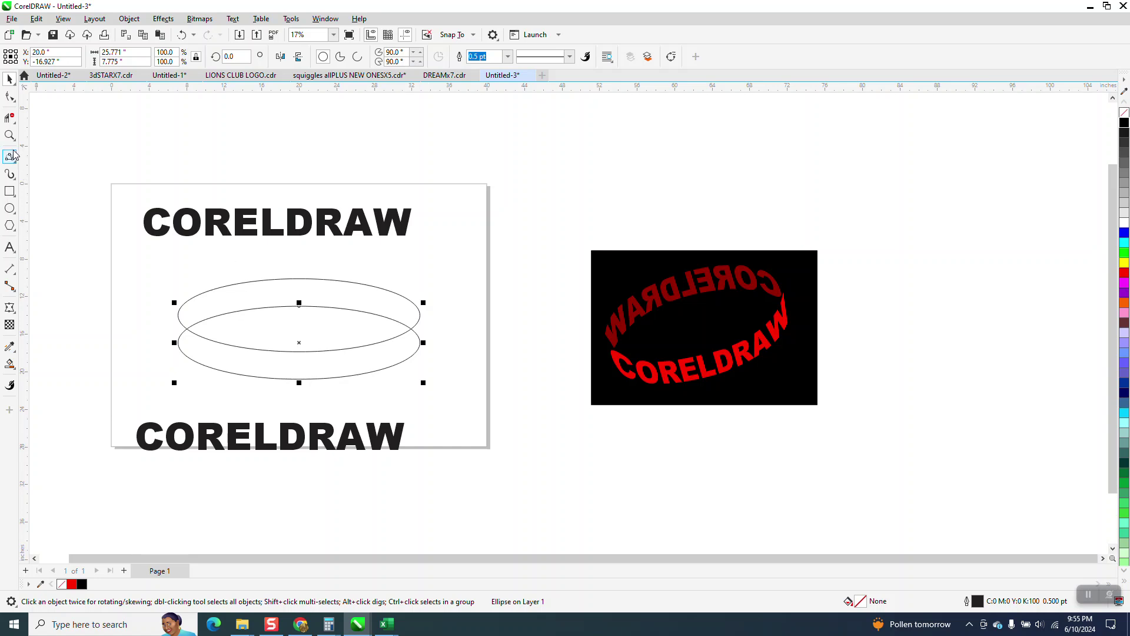
Move the lower CORELDRAW text up so it covers the front band between the two ellipses.
left_click(10, 135)
left_click_drag(116, 346, 535, 546)
key("space")
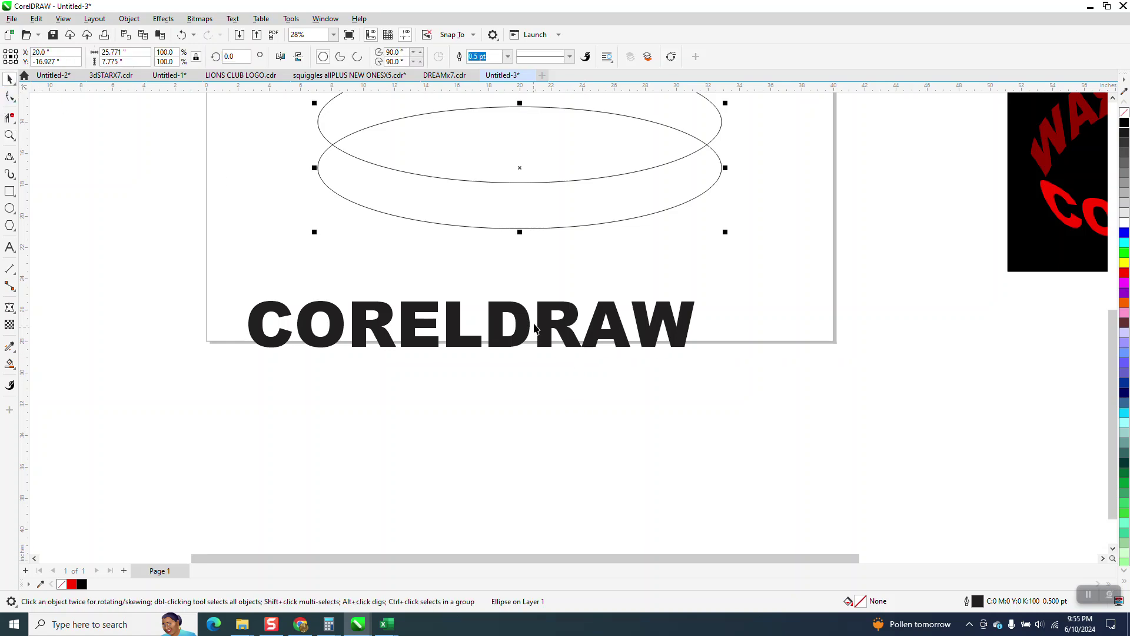
left_click_drag(528, 325, 581, 213)
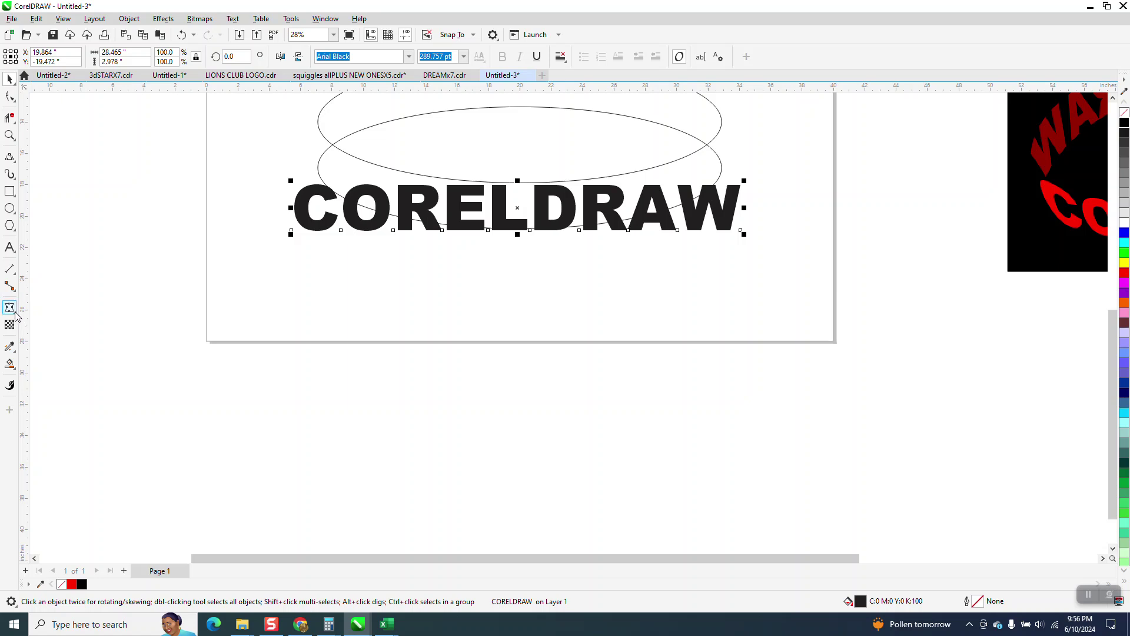
Apply an envelope to the lower text and align its top and bottom middle nodes with the lowest points of the two ellipses.
left_click(15, 316)
left_click(65, 361)
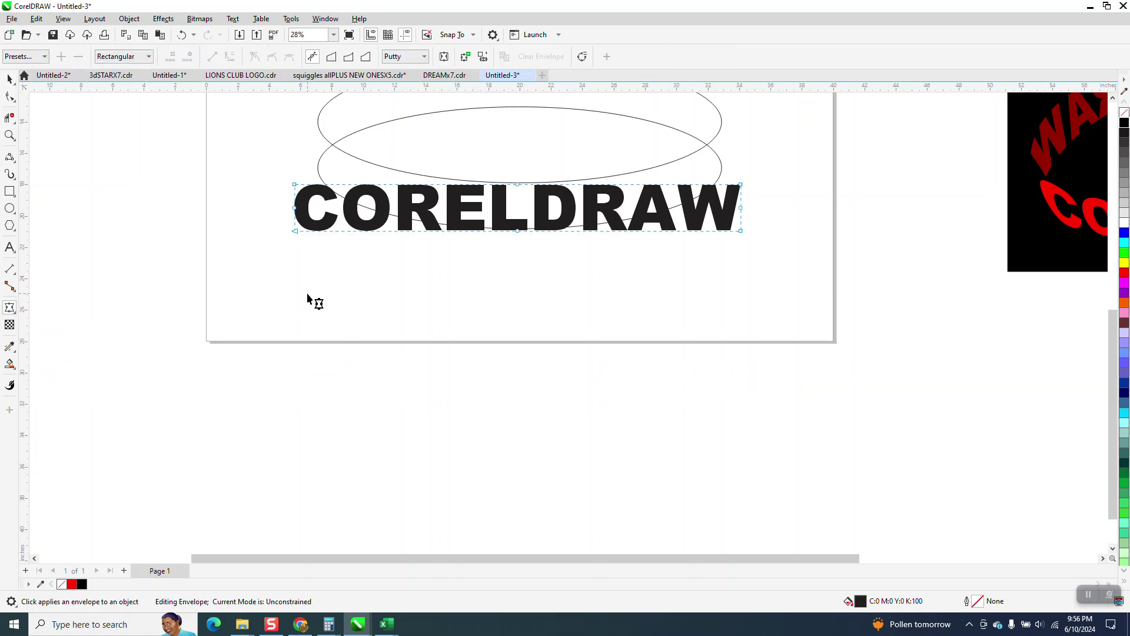
left_click(295, 208)
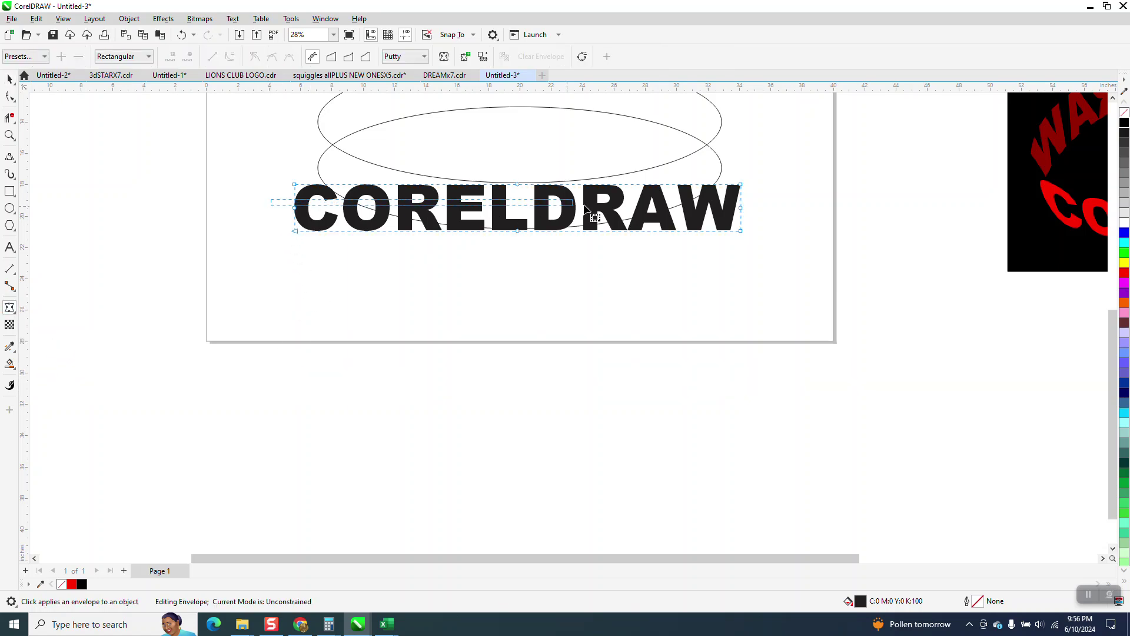
left_click(760, 221)
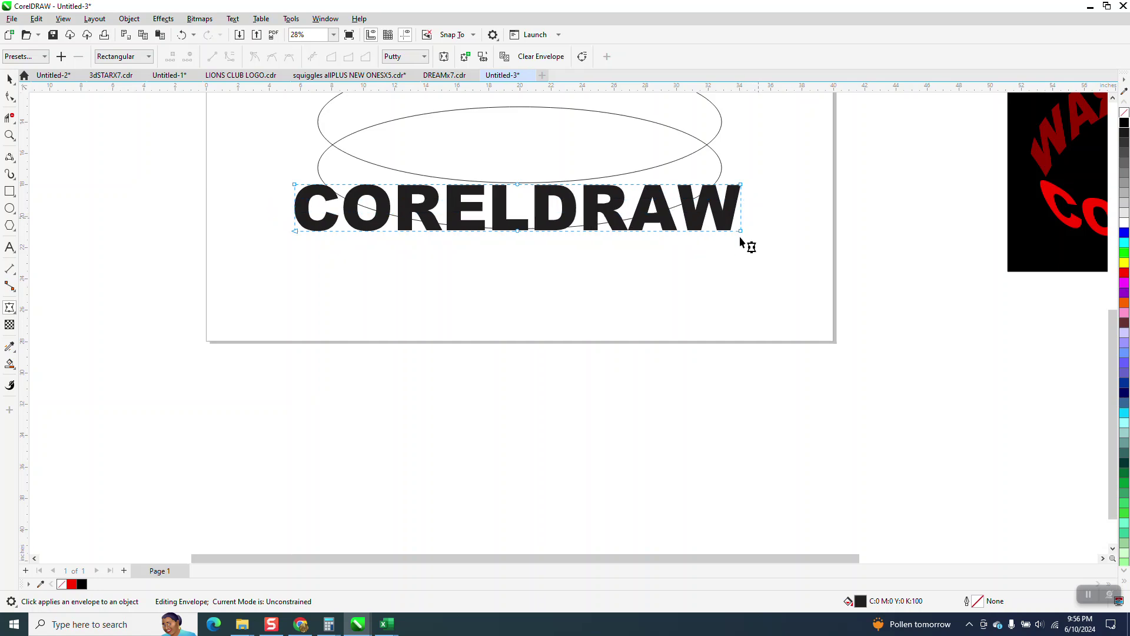
left_click(9, 134)
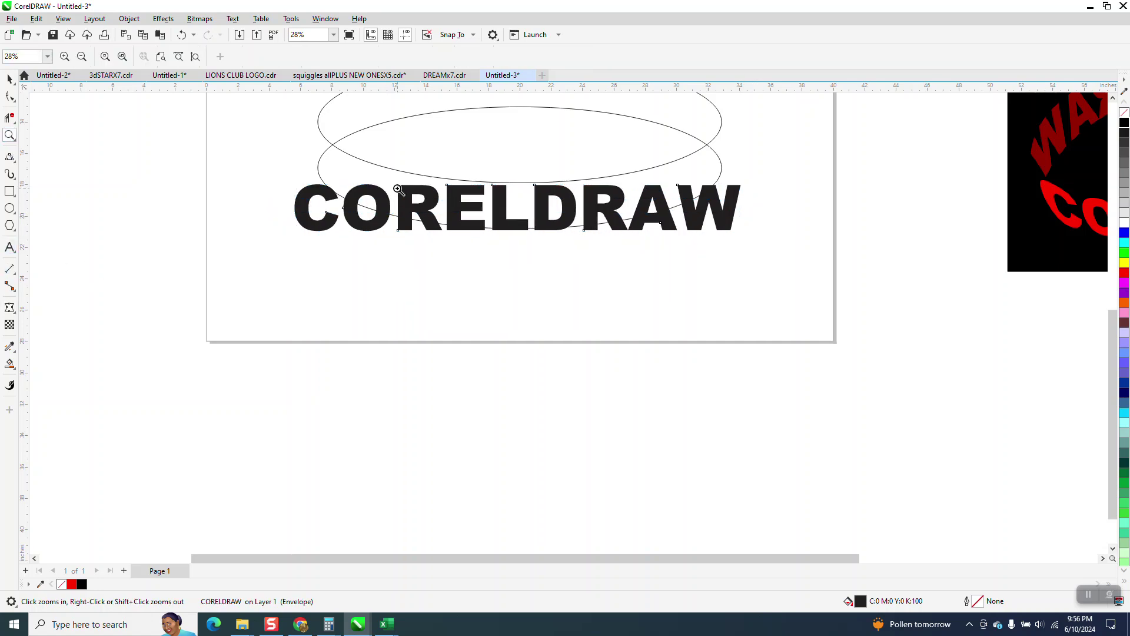
left_click_drag(277, 152, 807, 316)
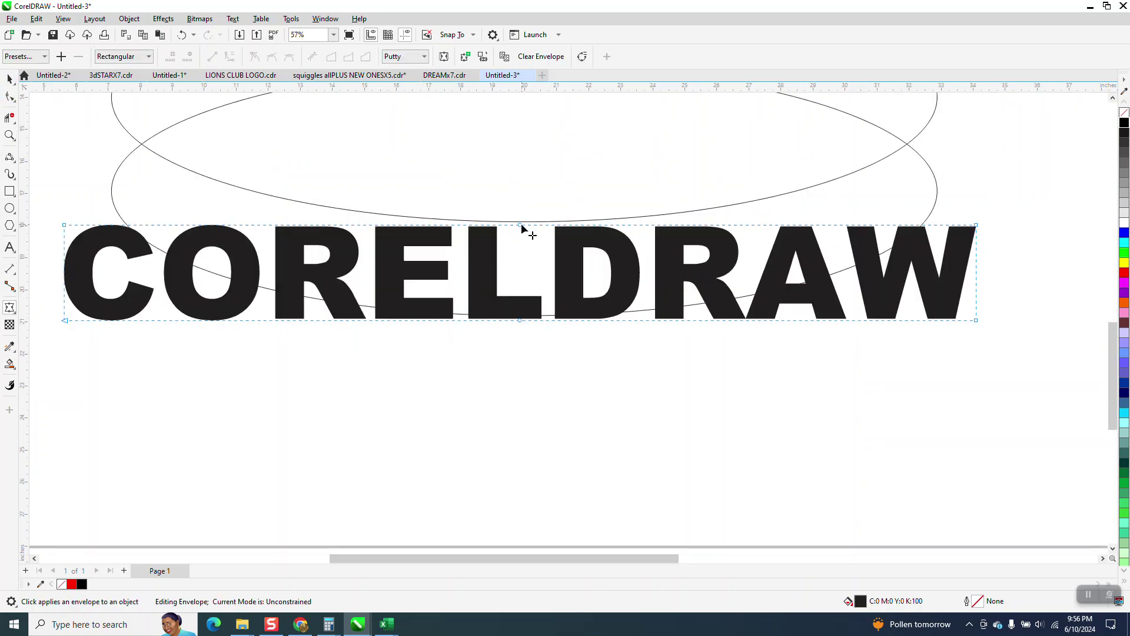
left_click_drag(520, 226, 520, 222)
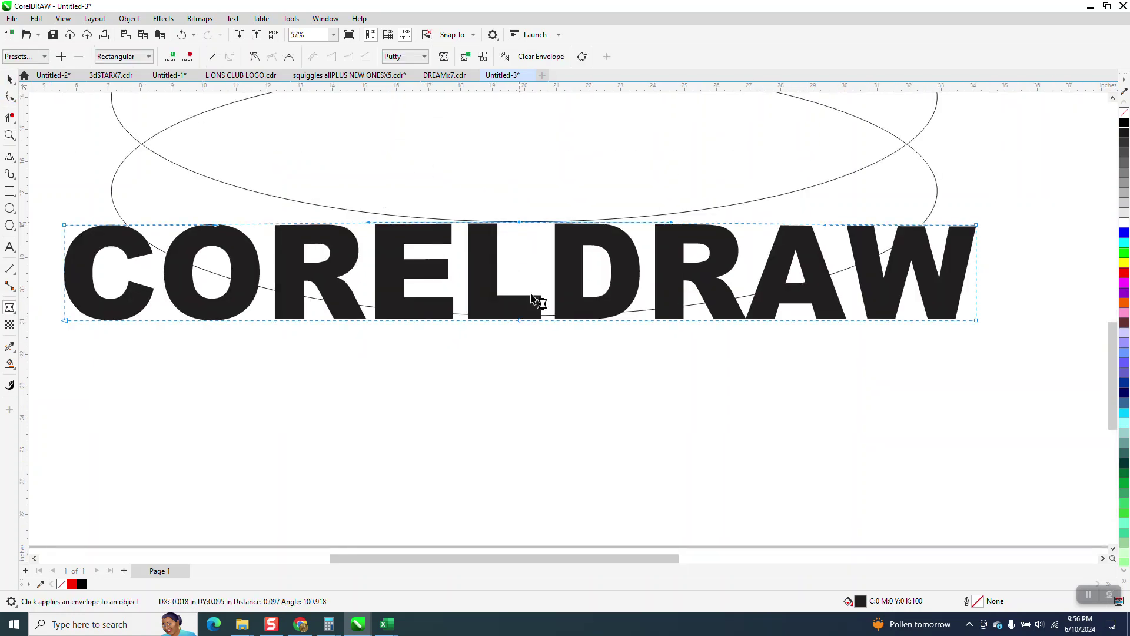
left_click_drag(520, 321, 518, 316)
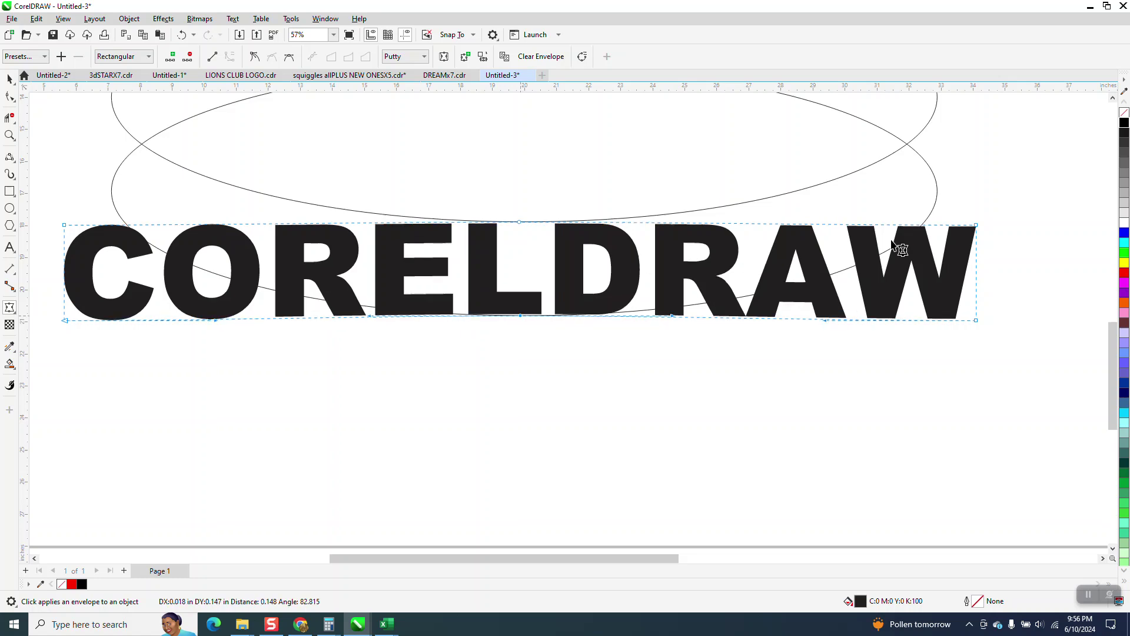
Move the envelope's two right corner nodes to the ellipses' right ends and bend both edges along the ellipse curves.
left_click_drag(977, 227, 937, 103)
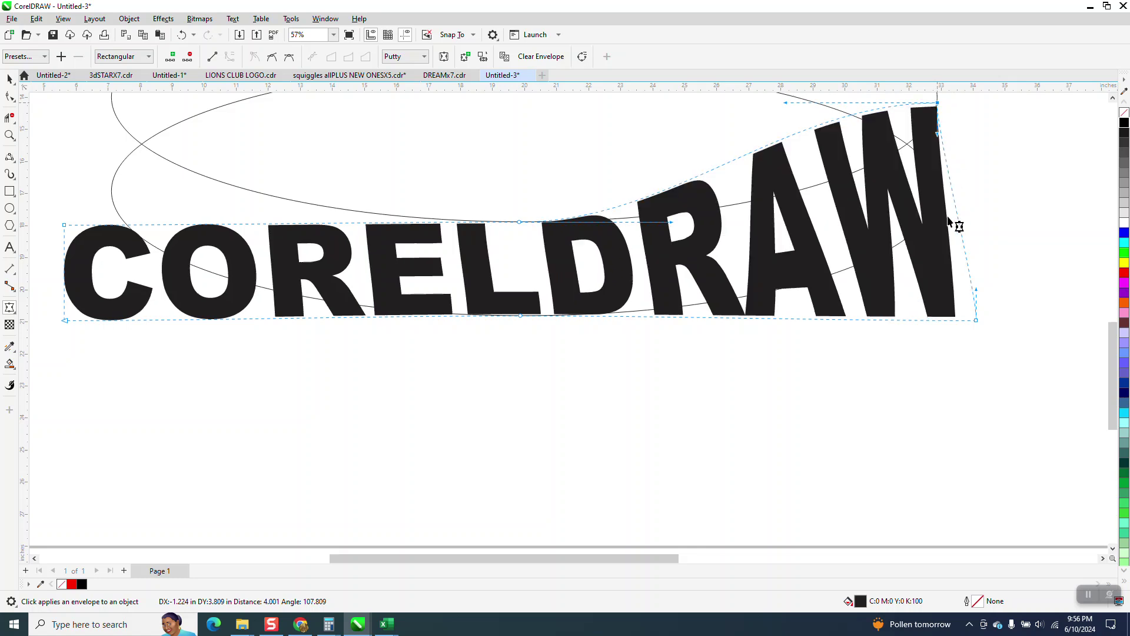
left_click_drag(977, 321, 936, 206)
left_click_drag(787, 208, 876, 295)
left_click(938, 104)
left_click_drag(786, 104, 868, 224)
left_click_drag(671, 223, 671, 219)
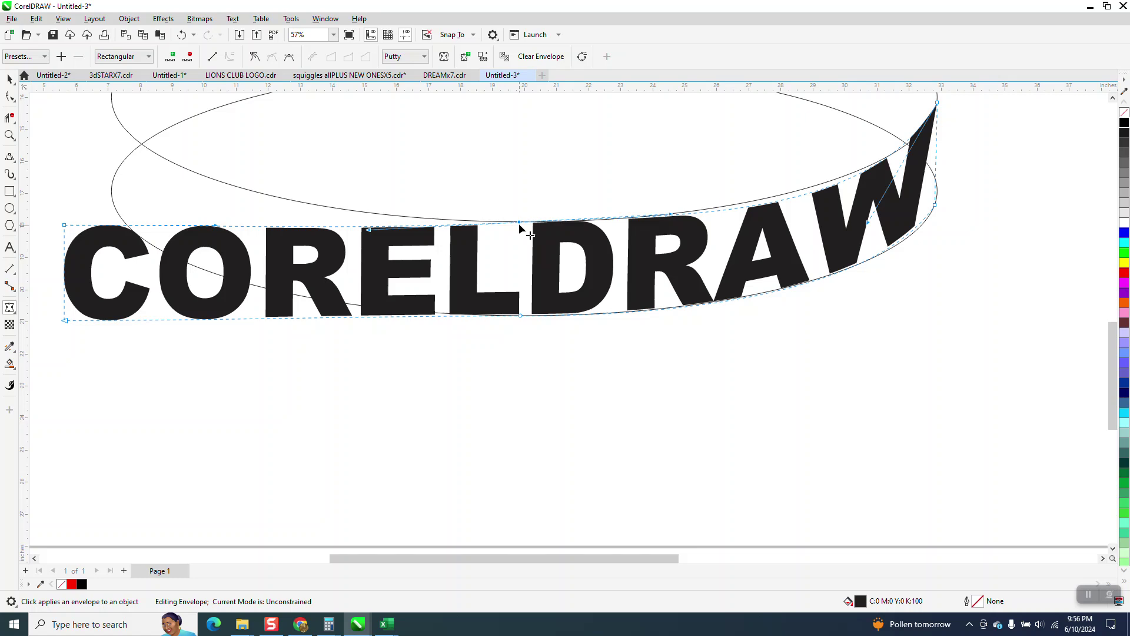
Refine the right half of the envelope's top edge so it follows the upper ellipse above the W.
right_click(519, 229)
left_click(562, 323)
left_click(519, 221)
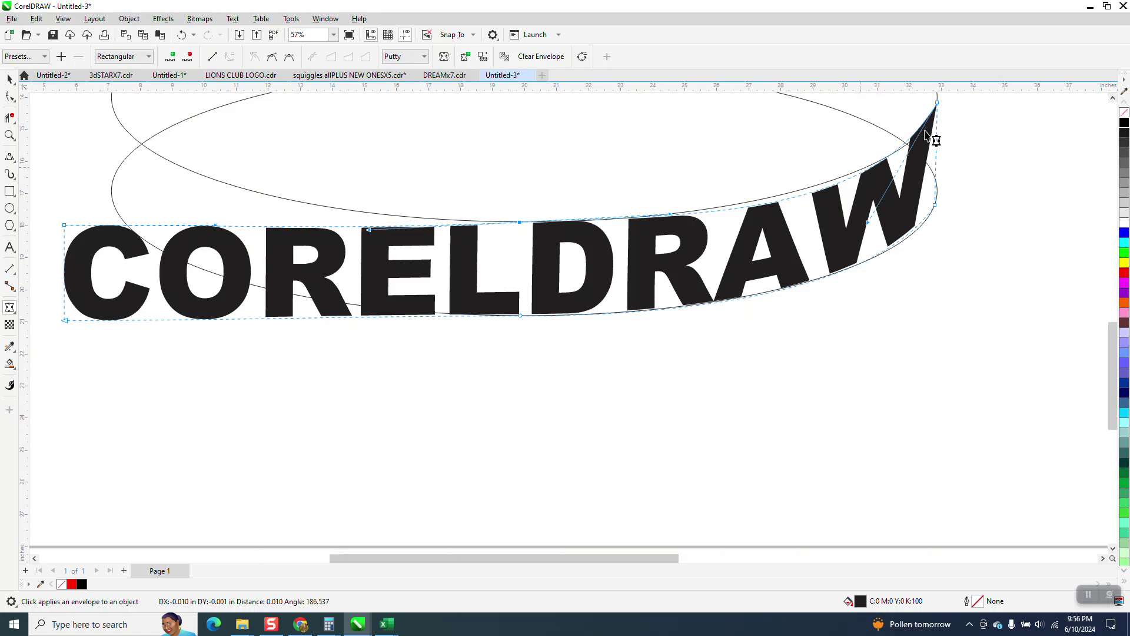
left_click(937, 105)
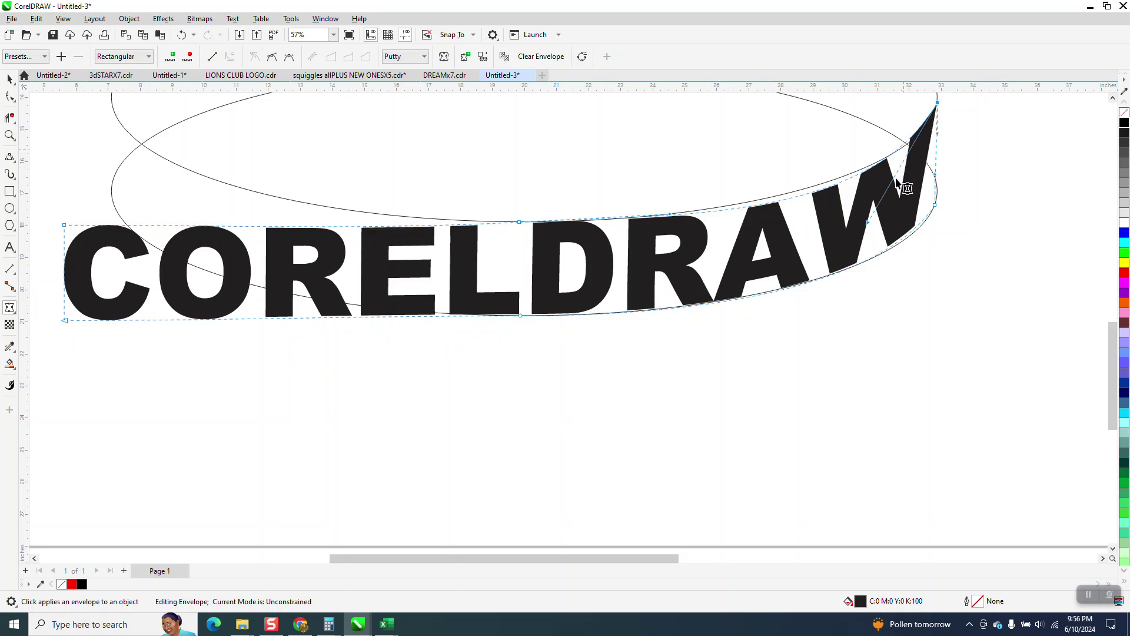
left_click_drag(868, 223, 848, 220)
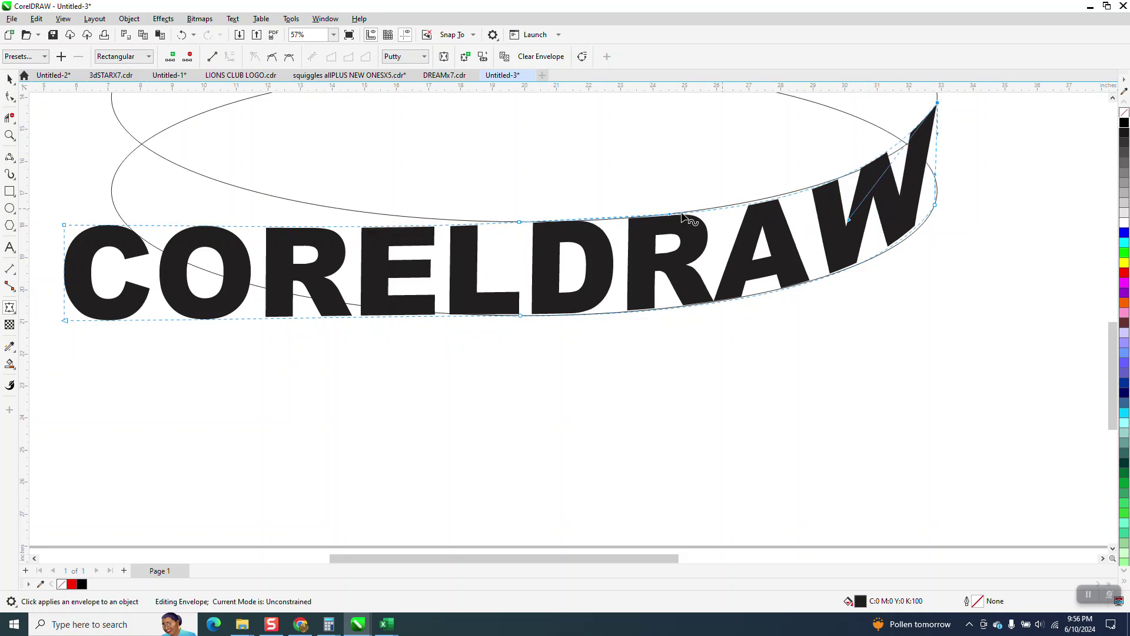
Adjust the envelope's lower-right node and its curve handle to fit the lower ellipse beneath the W.
scroll(783, 225, "down", 2)
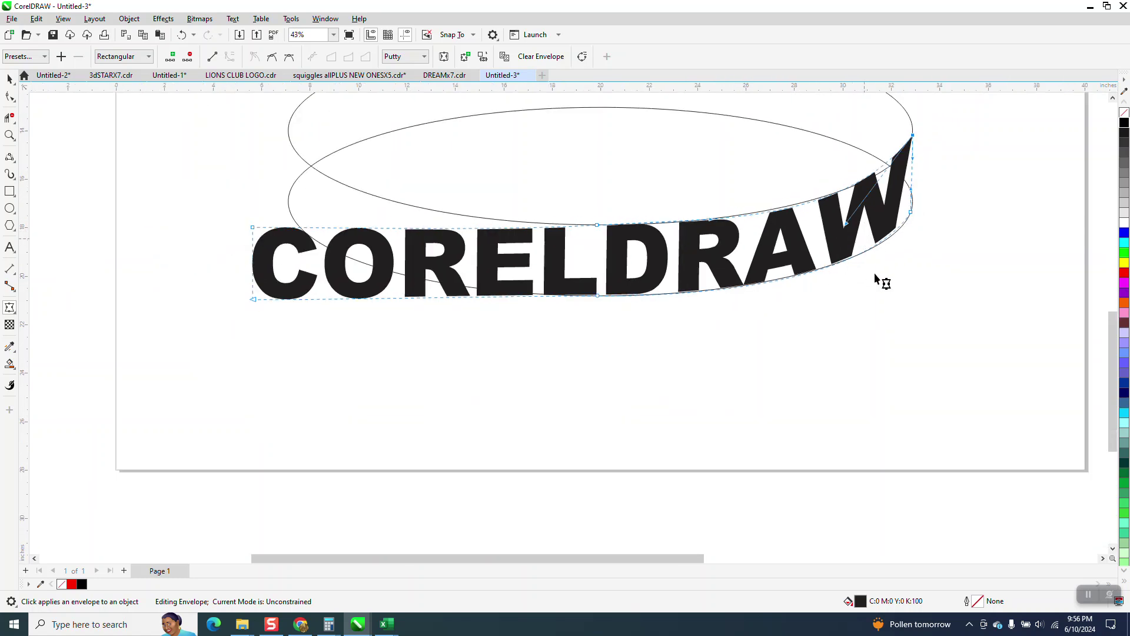
left_click_drag(911, 217, 913, 218)
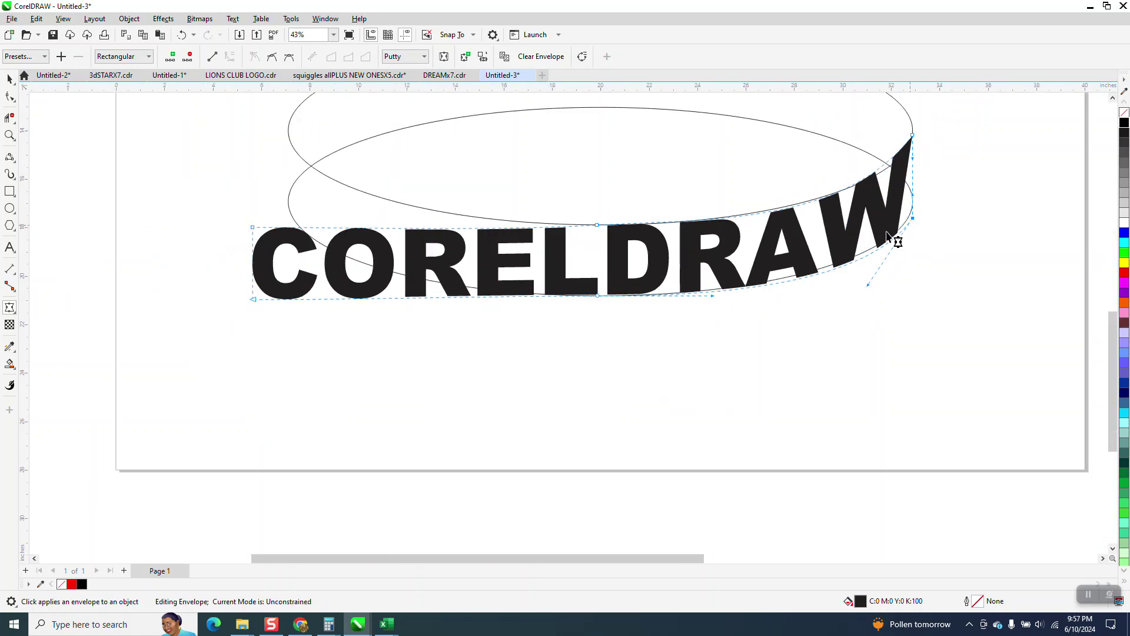
left_click(9, 133)
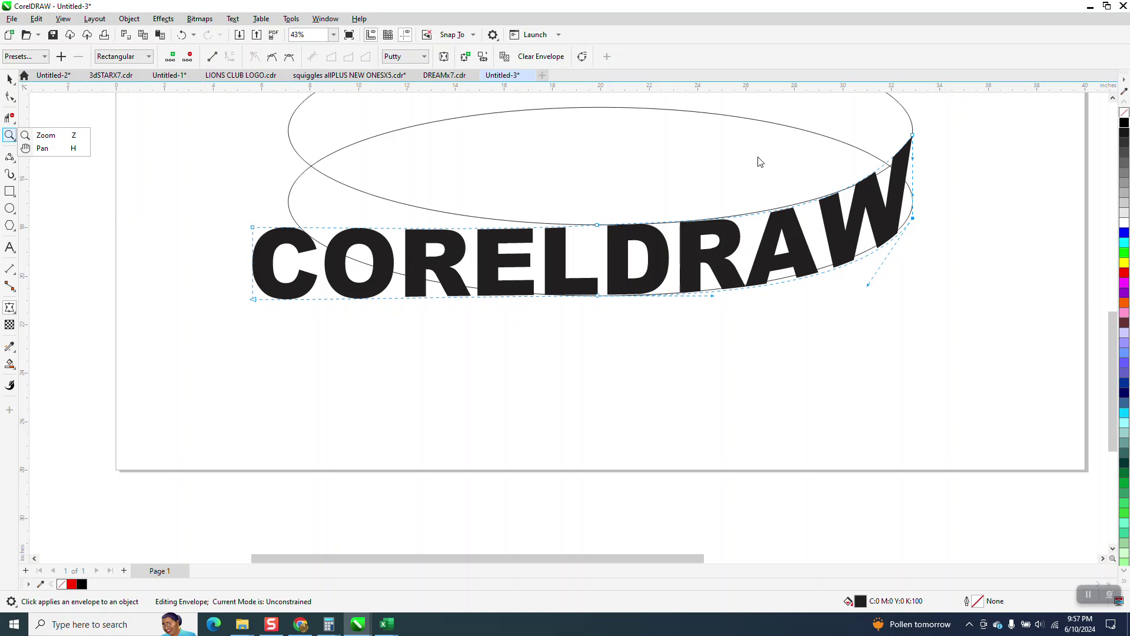
key("z")
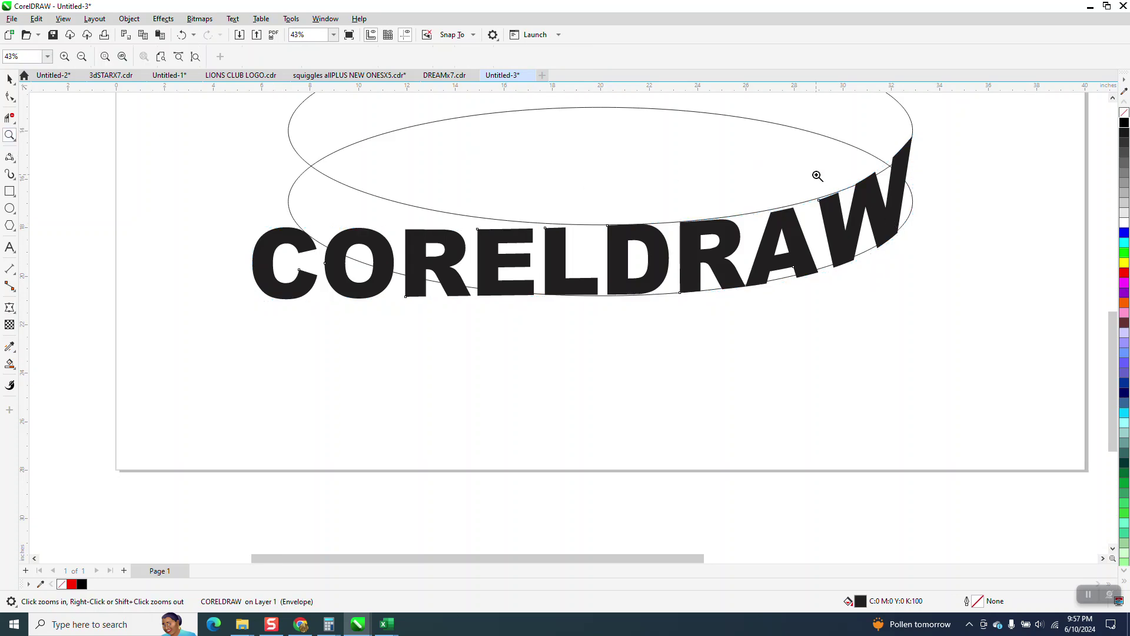
left_click_drag(818, 177, 1031, 334)
left_click(9, 307)
left_click_drag(488, 193, 480, 183)
left_click_drag(343, 383, 368, 361)
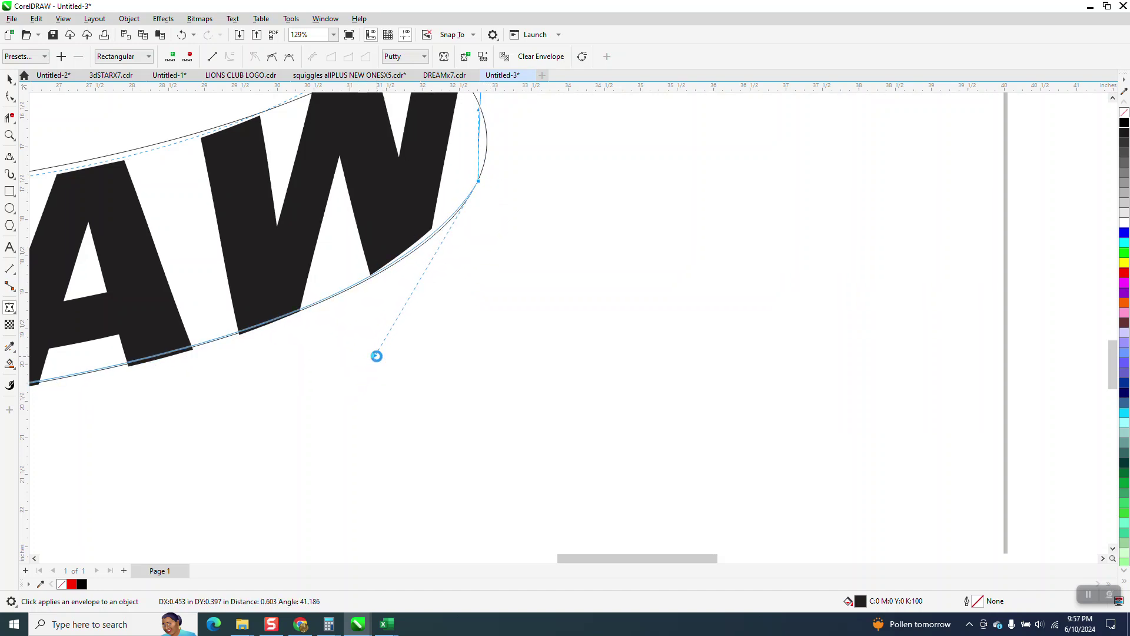
Move the envelope's two left corner nodes to the ellipses' left ends and bend both edges along the ellipse curves.
scroll(532, 358, "down", 5)
scroll(762, 377, "down", 1)
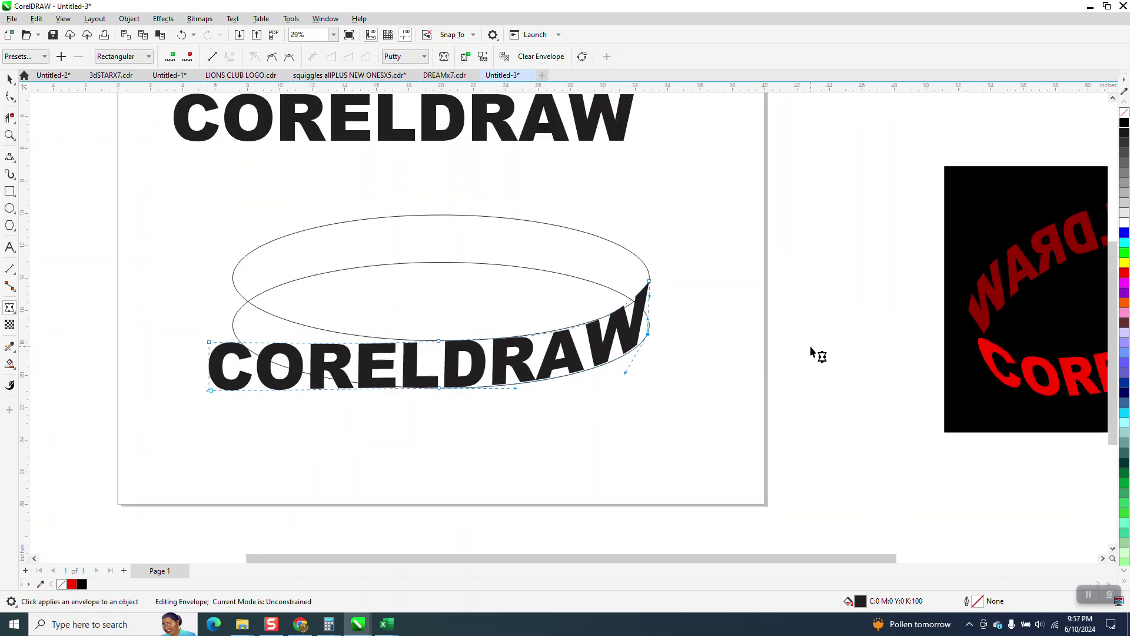
left_click_drag(211, 344, 229, 293)
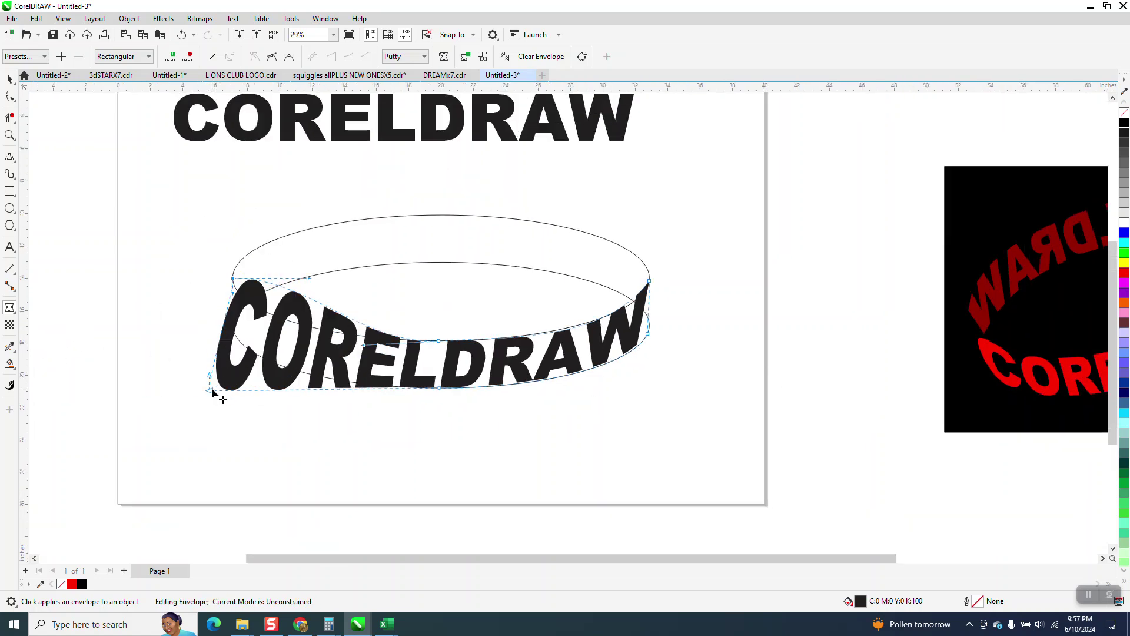
left_click_drag(307, 278, 270, 340)
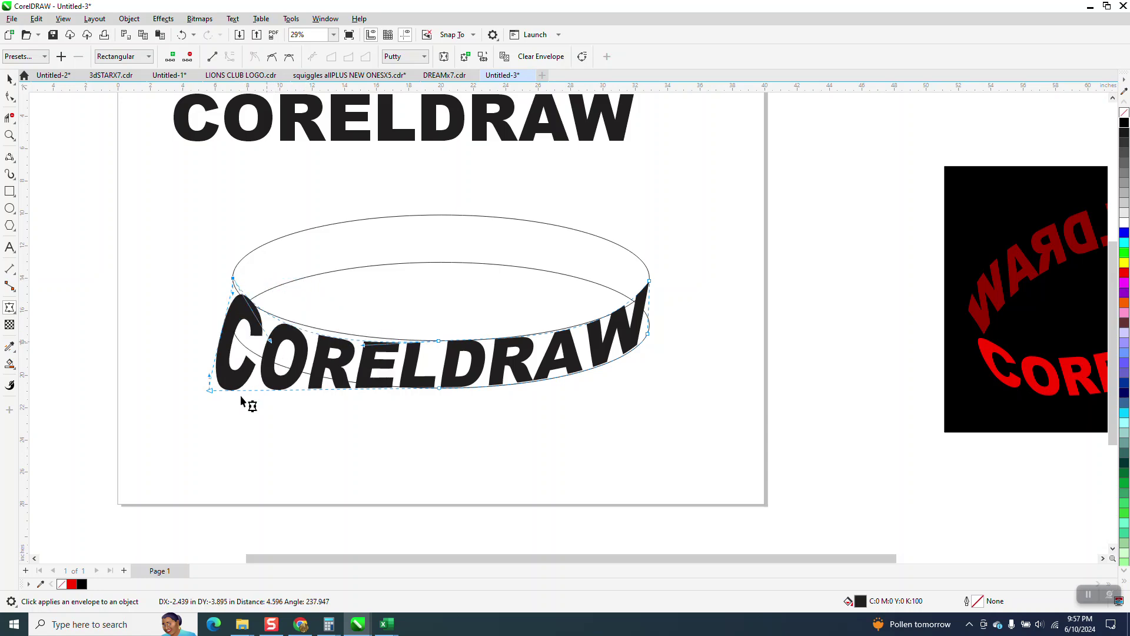
left_click_drag(211, 393, 229, 329)
left_click_drag(303, 332, 274, 383)
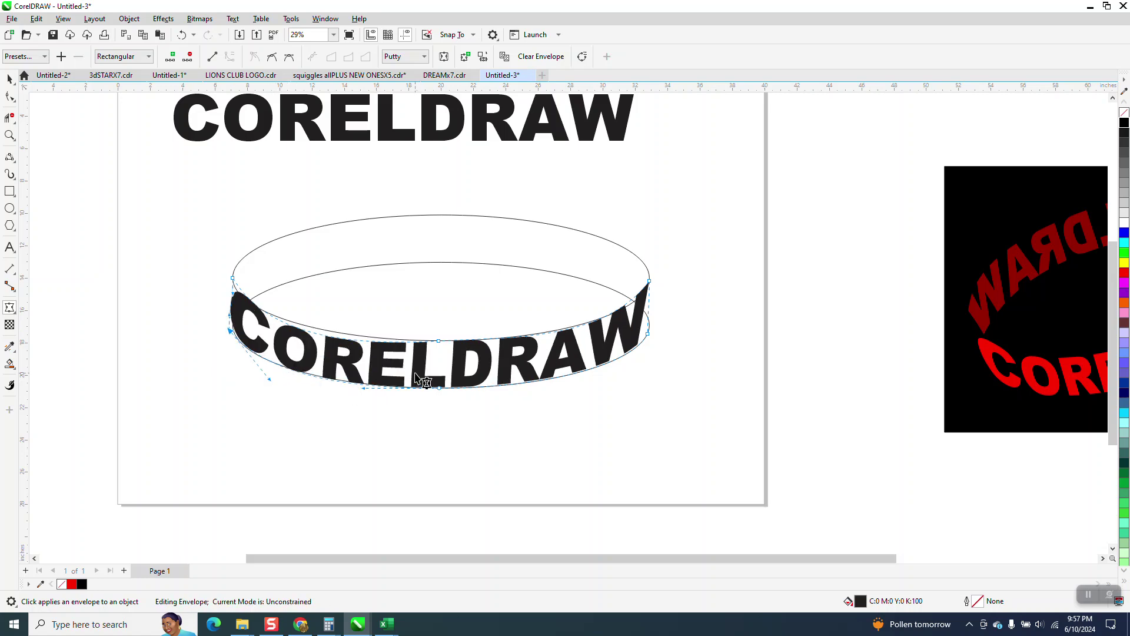
Fine-tune the envelope's upper-left node and the top edge's left curve handles so the edge follows the upper ellipse.
left_click(9, 134)
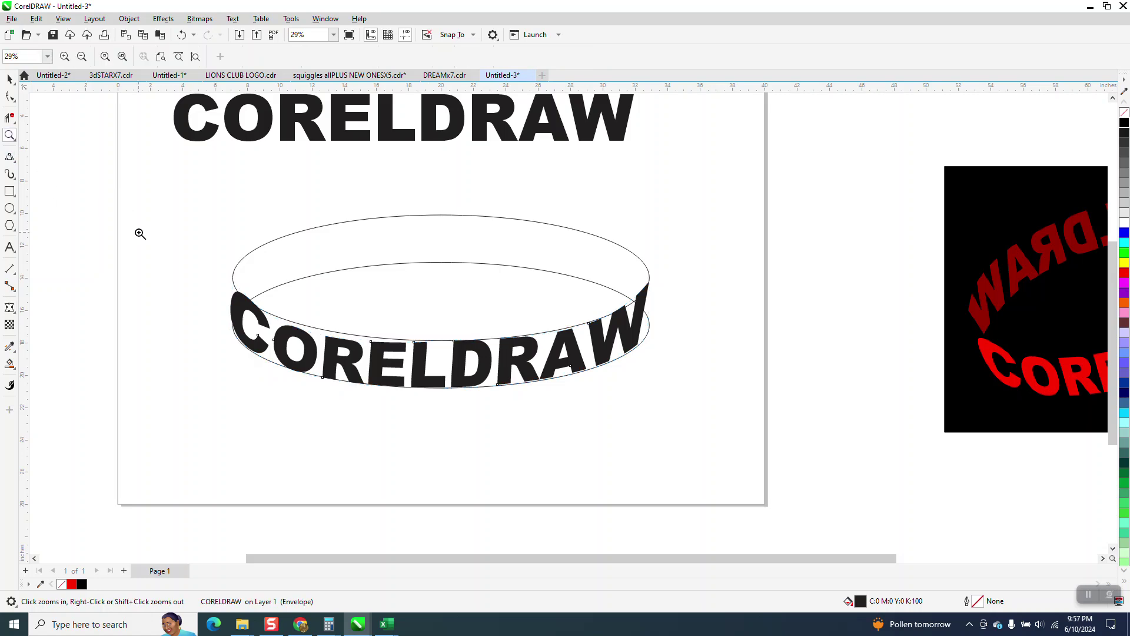
left_click_drag(453, 399, 453, 399)
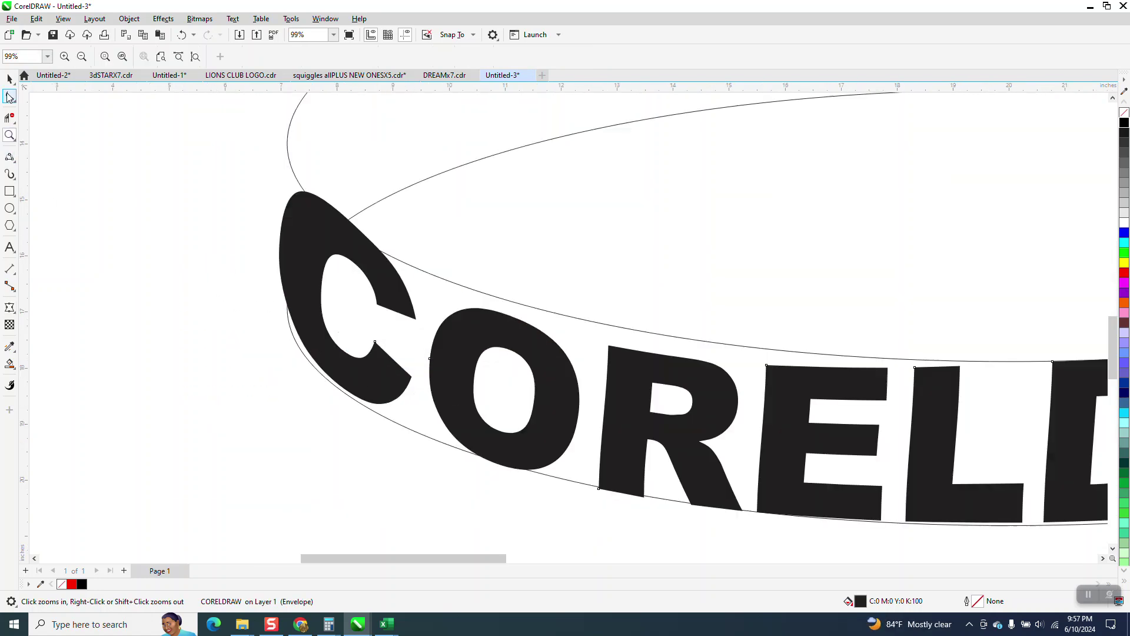
left_click_drag(288, 144, 288, 151)
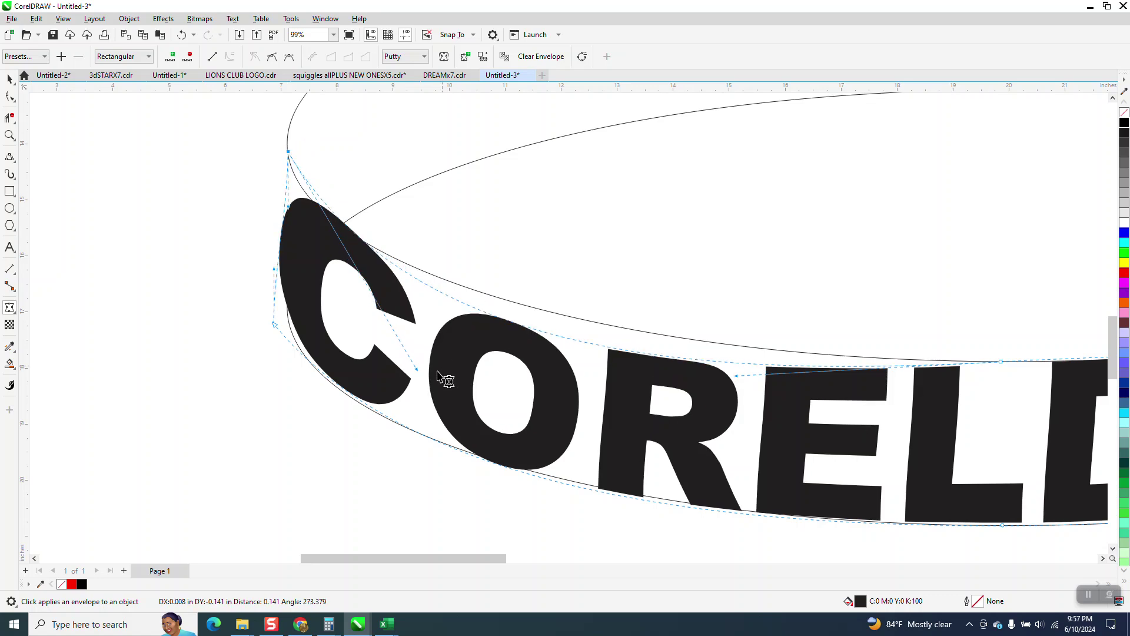
left_click_drag(416, 372, 366, 333)
scroll(643, 371, "down", 2)
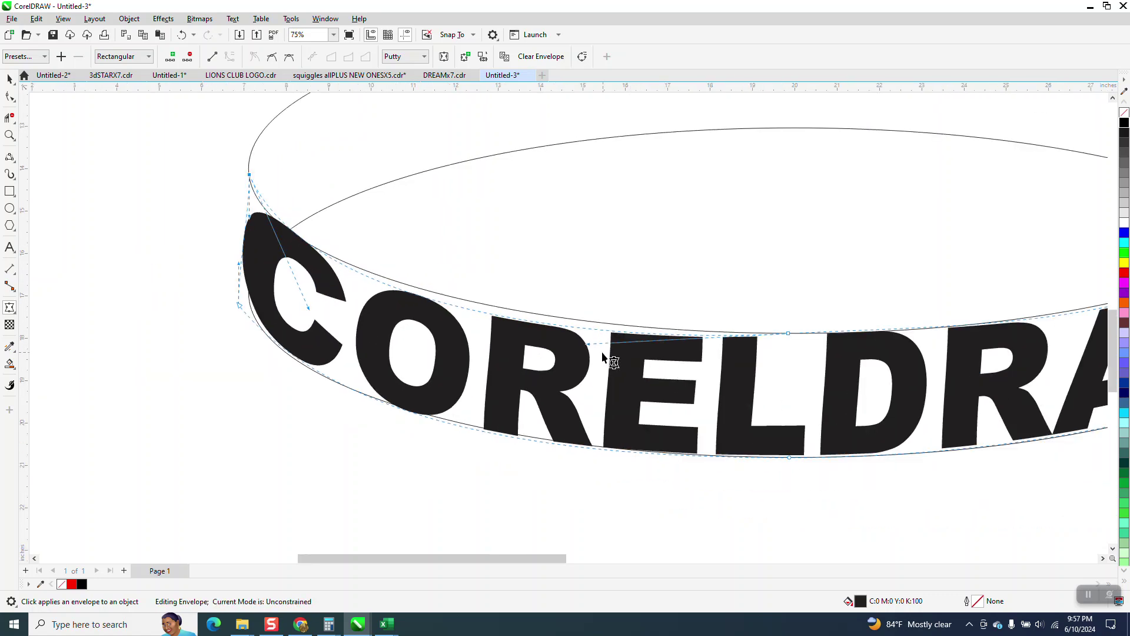
left_click_drag(590, 346, 581, 320)
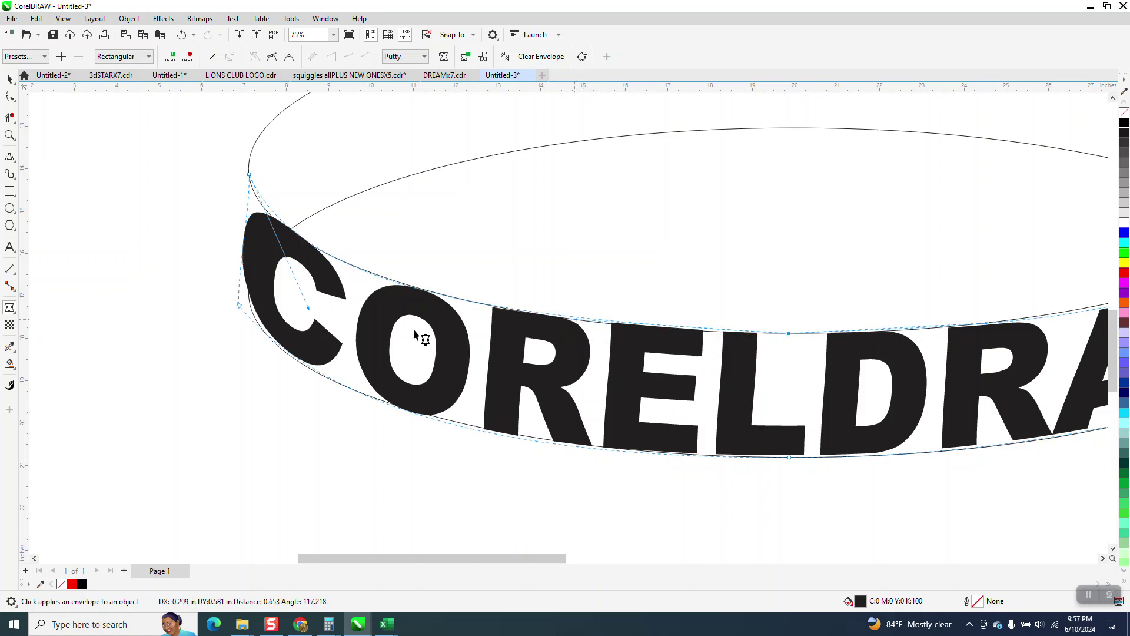
scroll(293, 352, "down", 3)
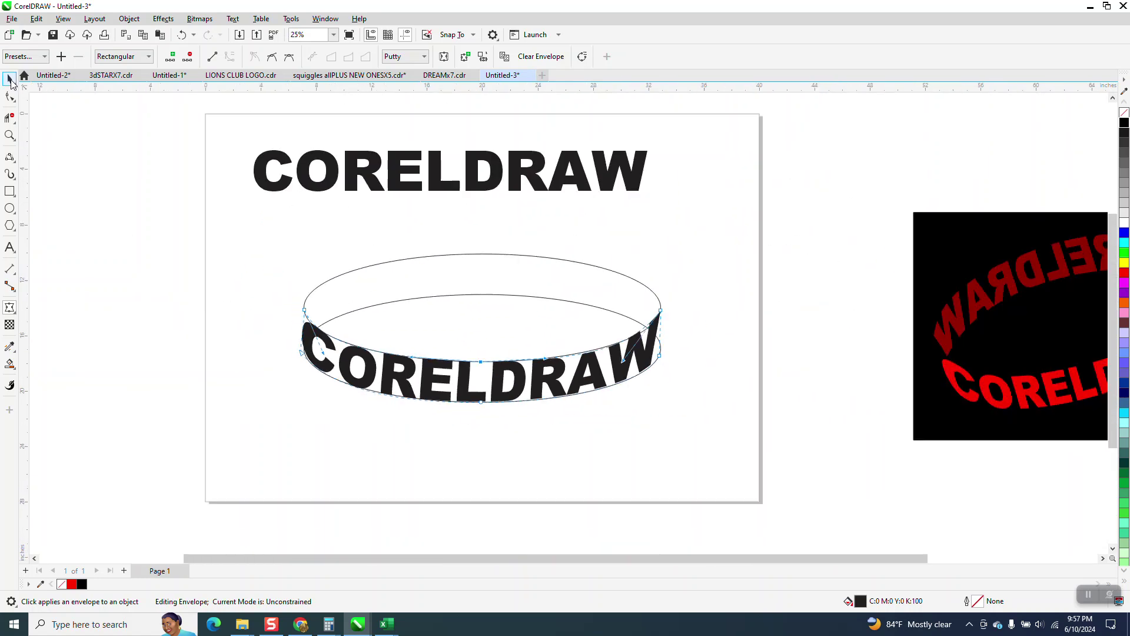
Mirror the straight CORELDRAW text at the top of the page horizontally.
key("space")
left_click(466, 174)
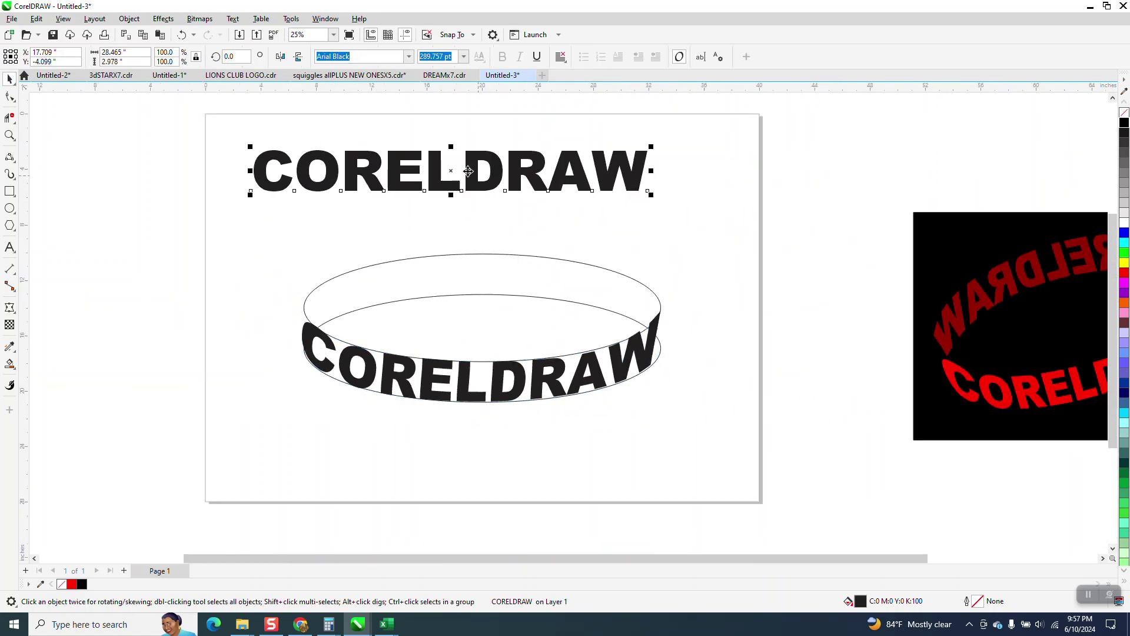
left_click(280, 56)
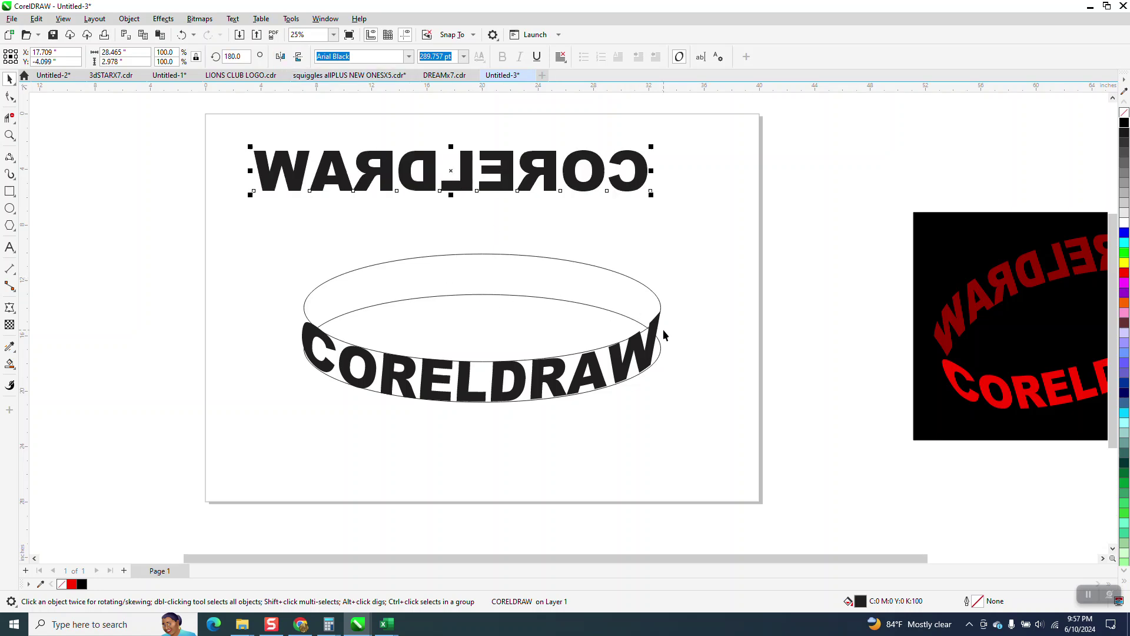
Move the lower ellipse 20 inches down, below the page and away from the warped text.
left_click(650, 359)
key("Delete")
key("ctrl+z")
left_click(641, 383)
left_click(561, 392)
key("Delete")
scroll(576, 407, "down", 3)
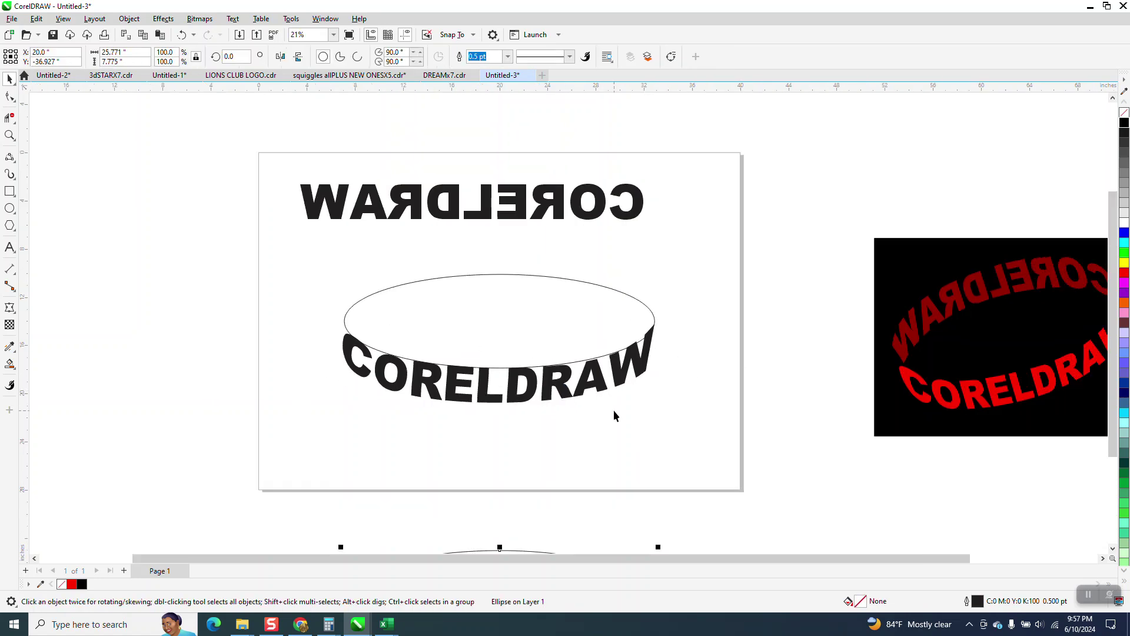
Move the warped front text 40 inches left off the page and bring the lower ellipse back up 20 inches.
left_click(616, 389)
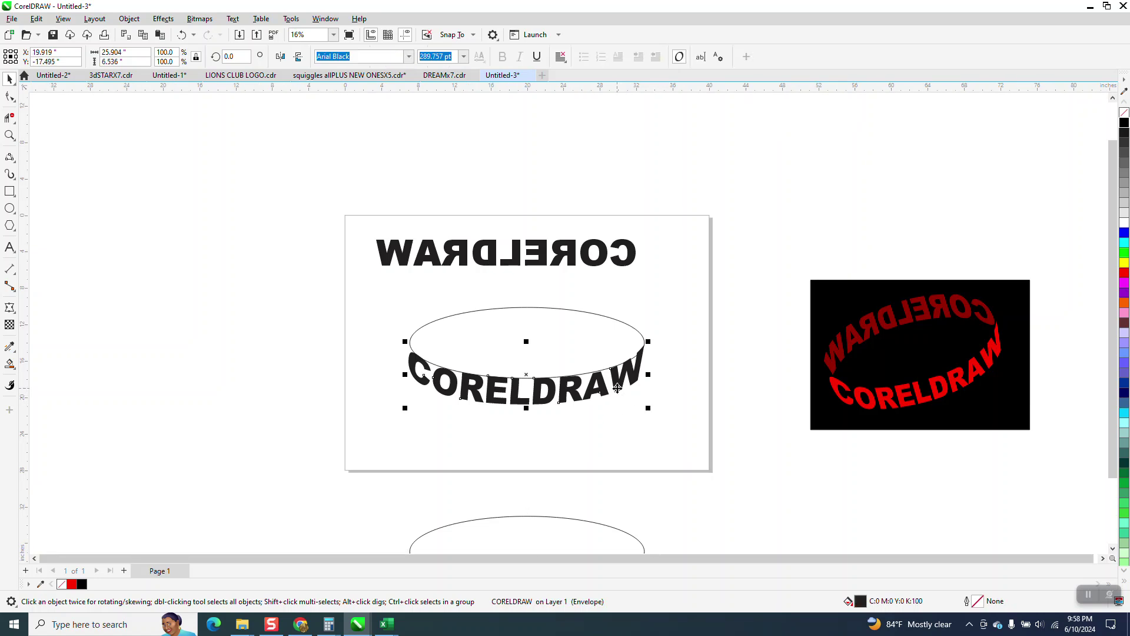
key("Left")
key("Left")
left_click(591, 531)
key("Up")
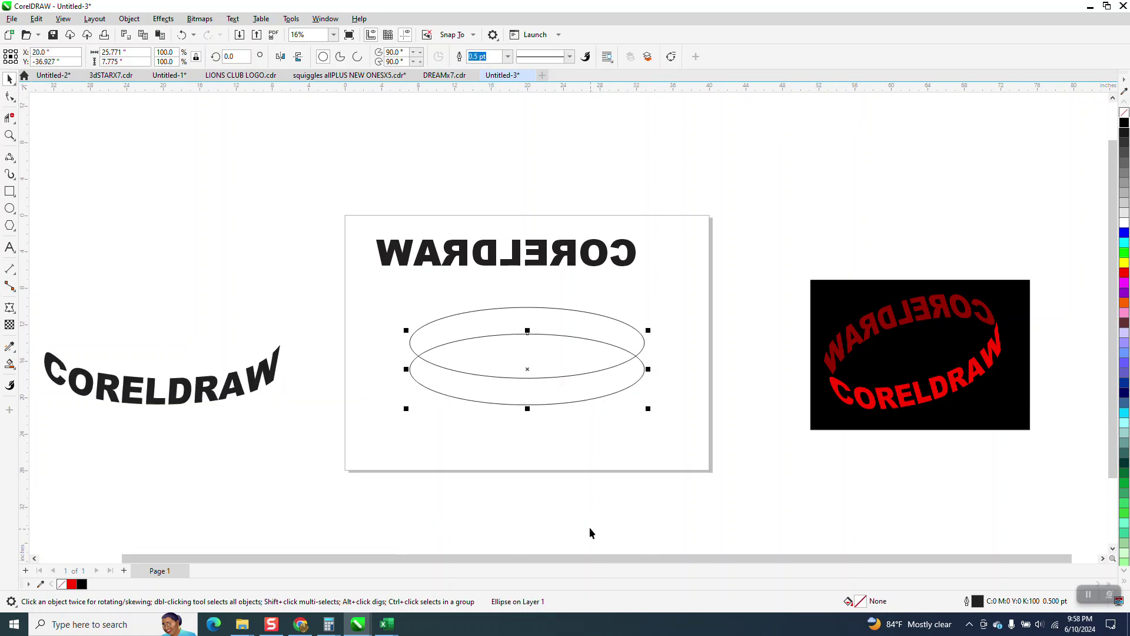
Give the mirrored text an envelope and move it down to span the gap between the two ellipses' upper arcs.
left_click_drag(559, 269, 565, 301)
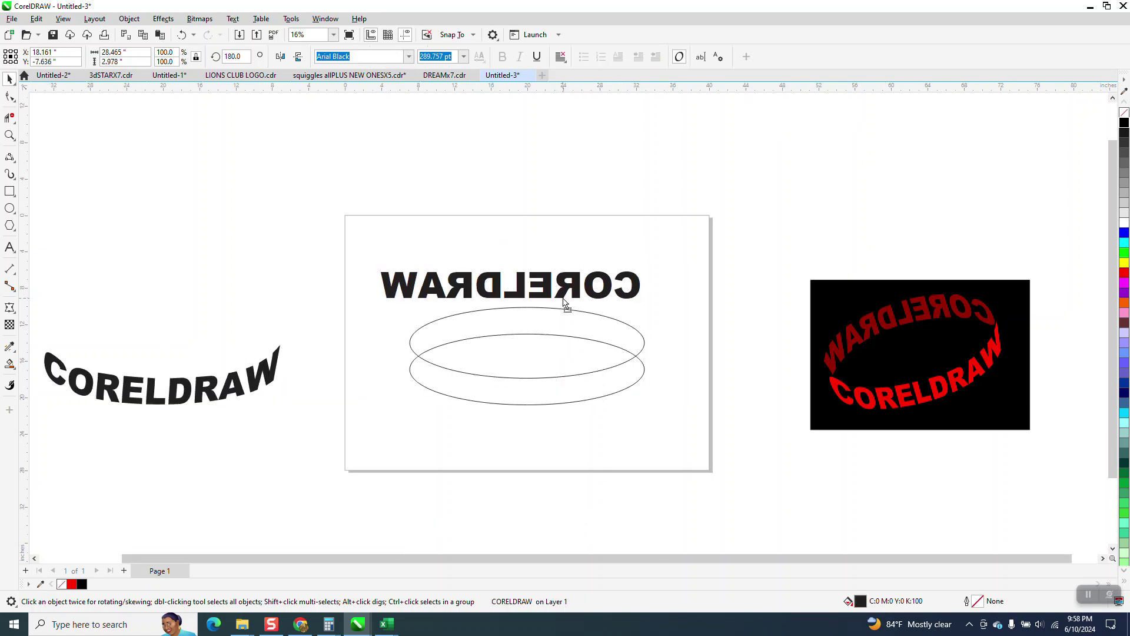
left_click(9, 135)
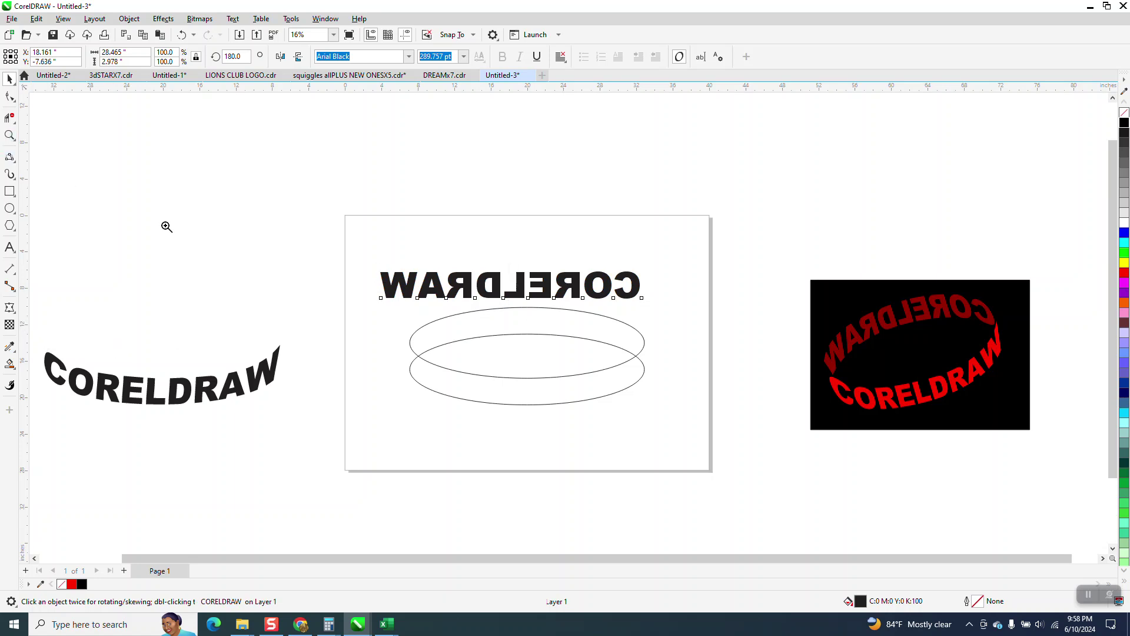
left_click(543, 452)
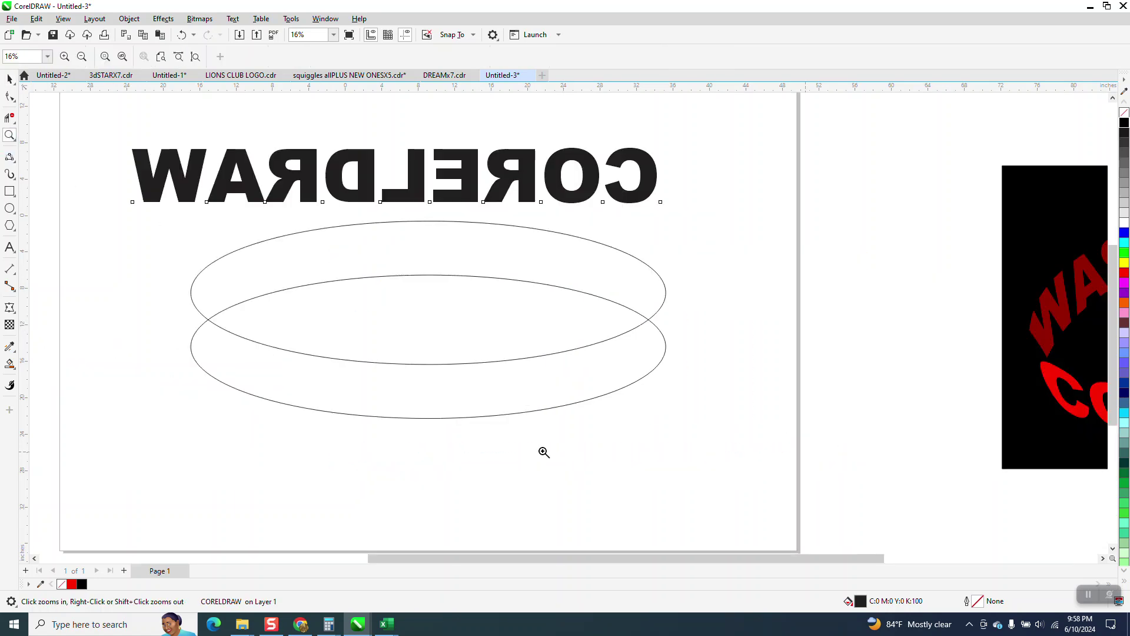
left_click(9, 307)
left_click_drag(124, 173, 762, 196)
left_click(763, 196)
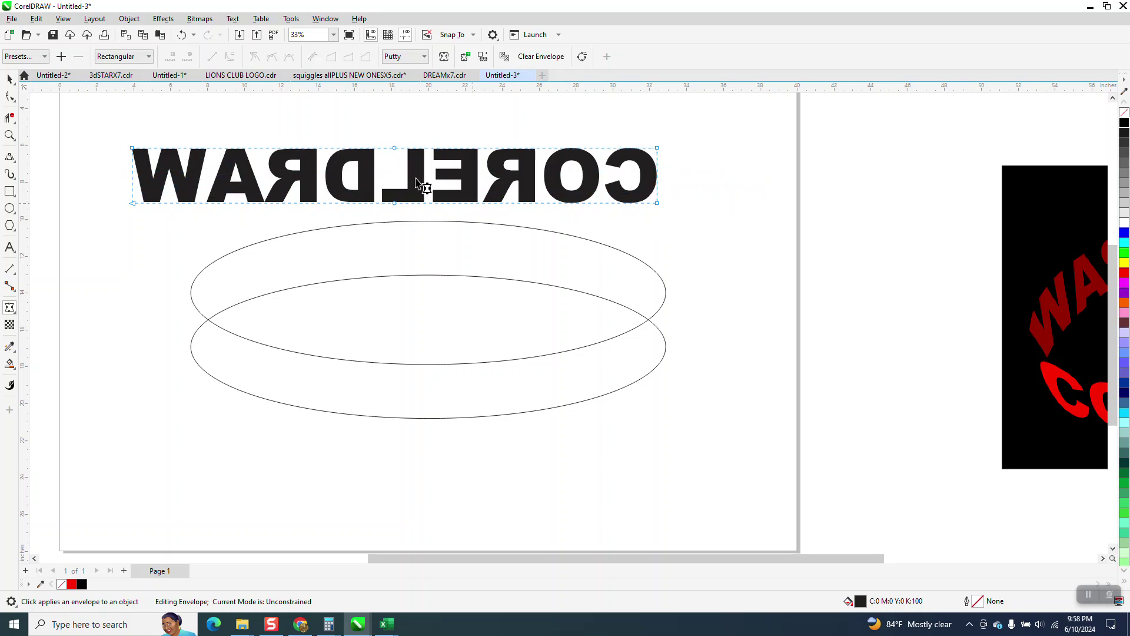
left_click(7, 80)
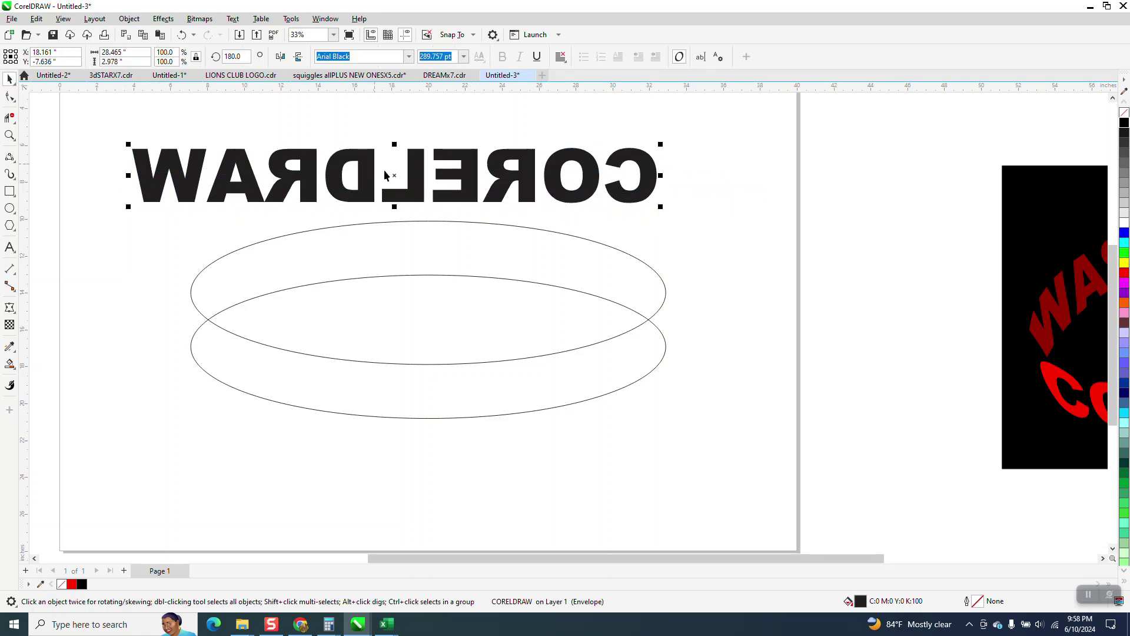
left_click_drag(396, 177, 425, 250)
Move the envelope's two right corner nodes near the ellipses' right ends and bend both edges along the upper arcs.
left_click(11, 101)
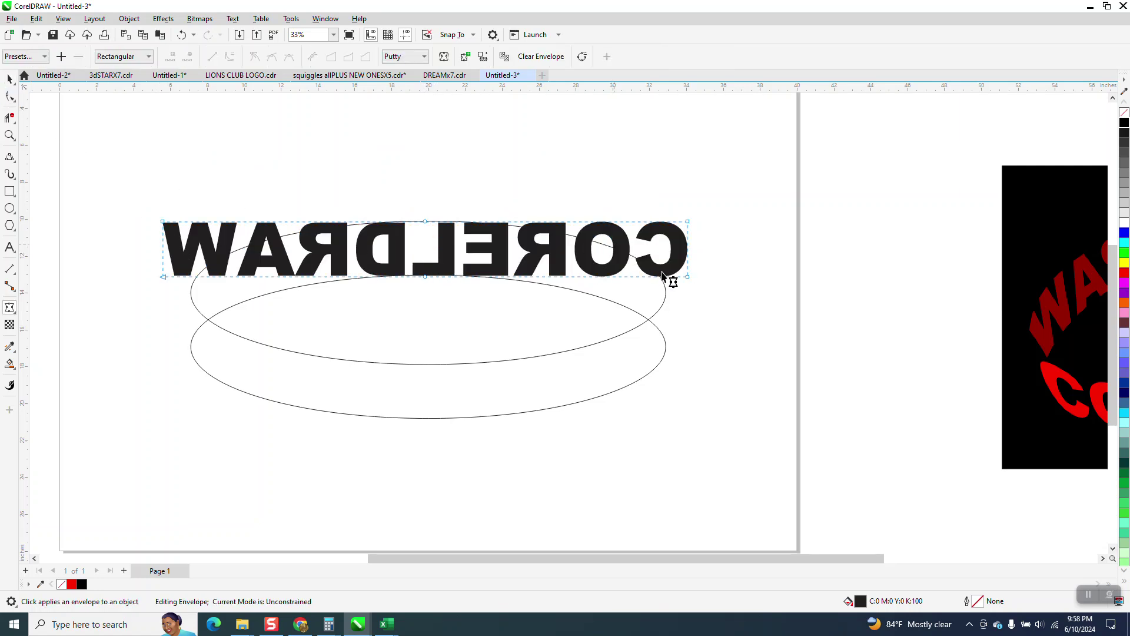
left_click_drag(690, 281, 664, 332)
left_click_drag(687, 222, 657, 273)
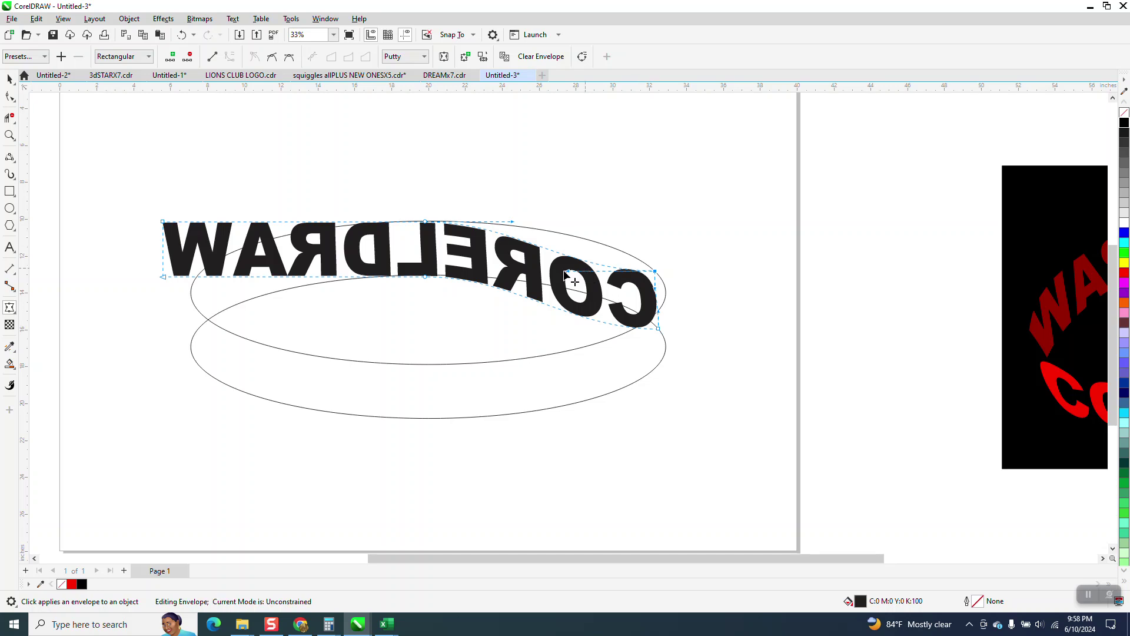
left_click_drag(569, 274, 594, 228)
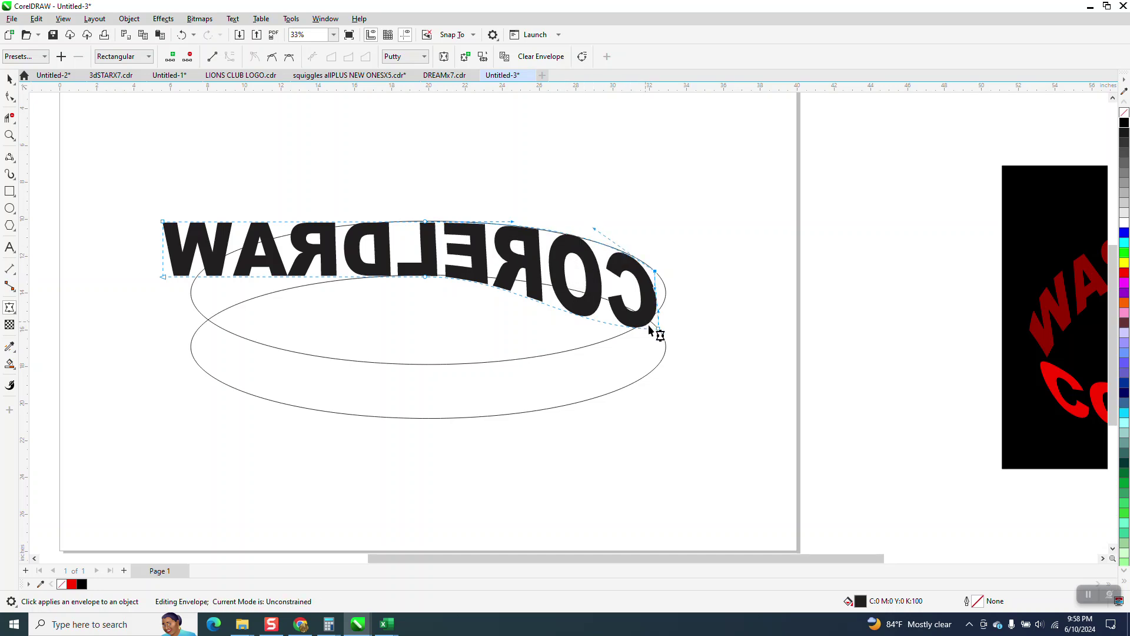
left_click(659, 329)
left_click_drag(574, 332, 600, 278)
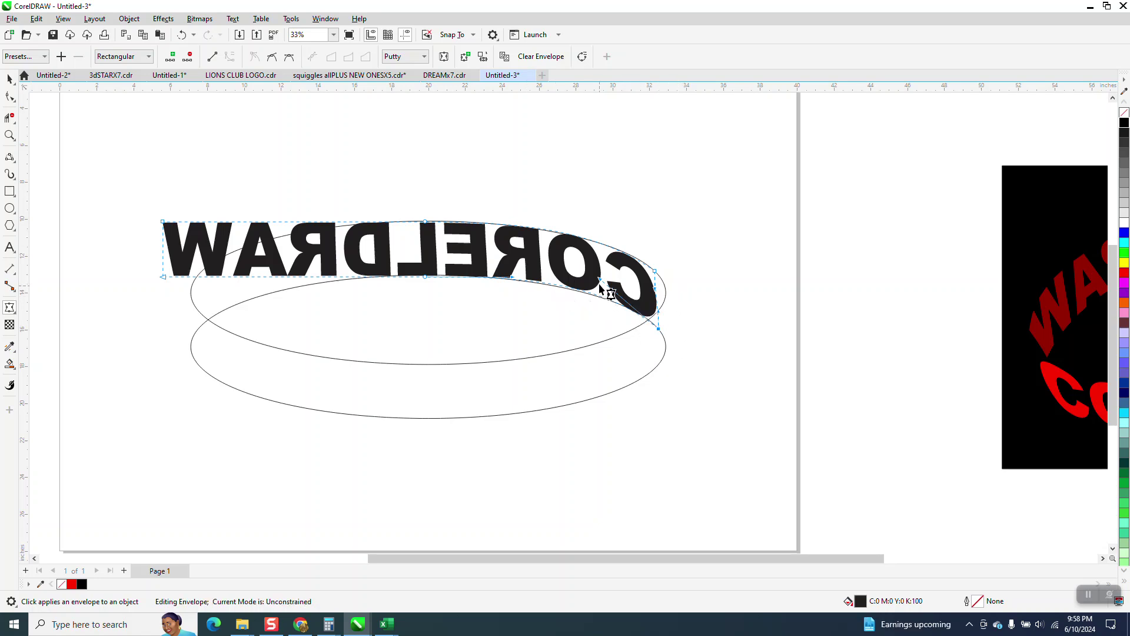
Move the envelope's two left corner nodes to the ellipses' left ends and bend both edges along the upper arcs.
left_click_drag(167, 279, 195, 344)
left_click_drag(163, 222, 196, 278)
left_click_drag(277, 274, 283, 278)
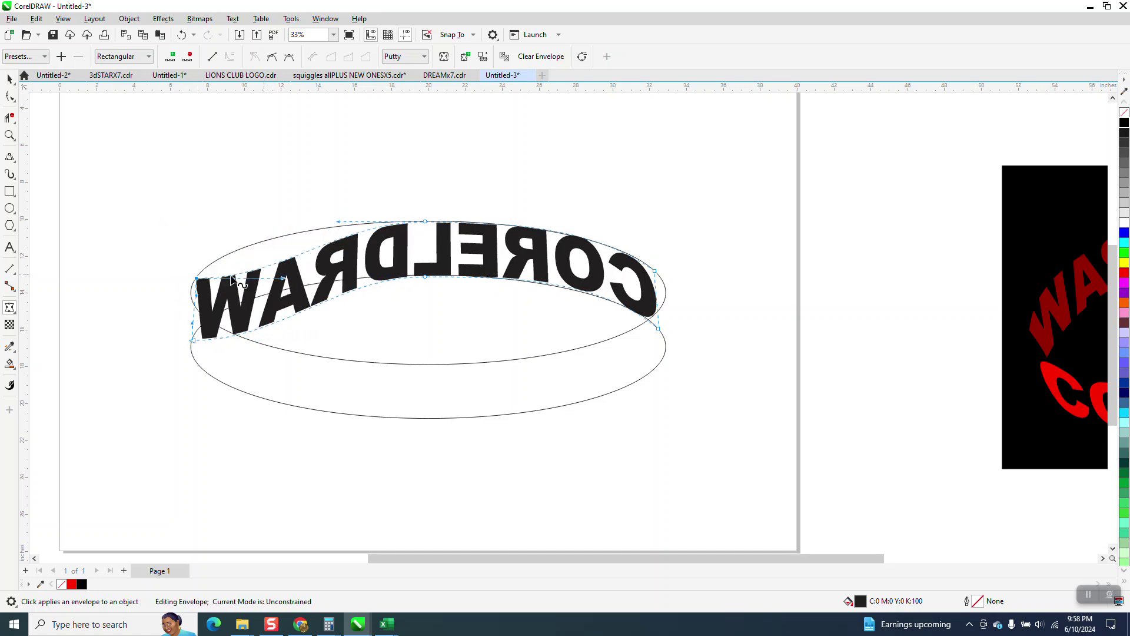
left_click_drag(196, 278, 191, 277)
left_click_drag(279, 276, 271, 238)
left_click_drag(267, 236, 268, 237)
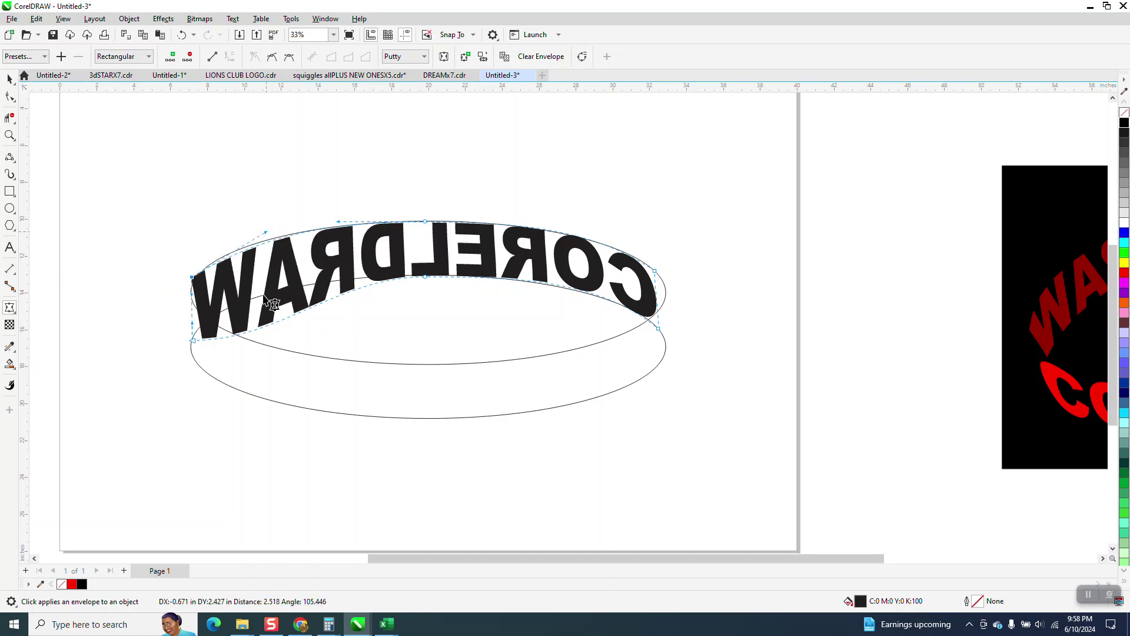
left_click_drag(194, 339, 269, 264)
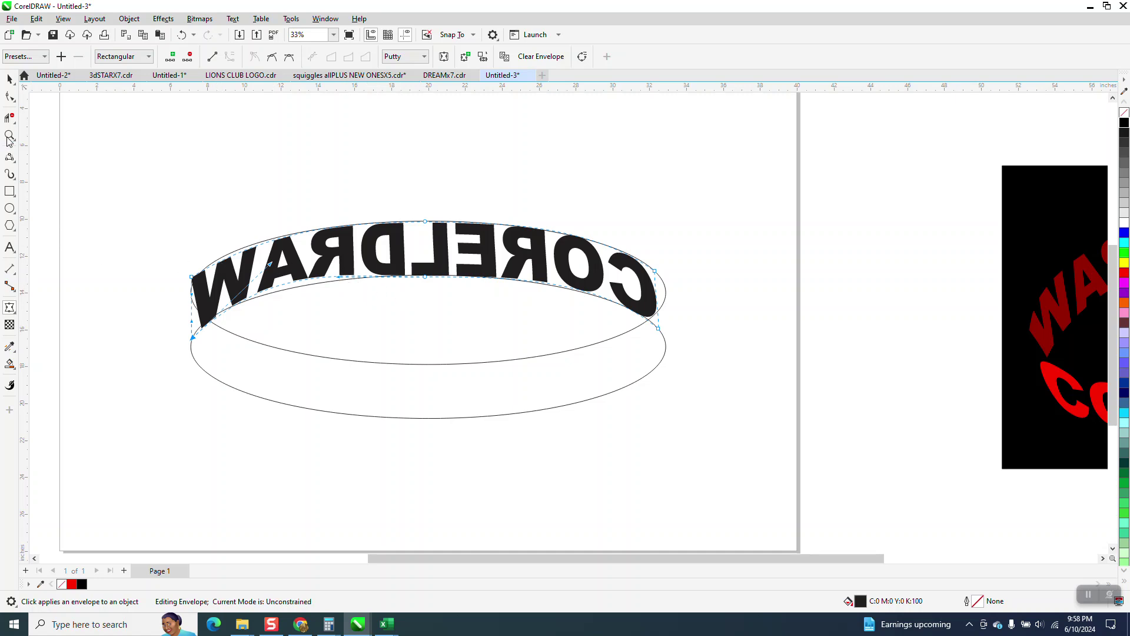
Try to bend the left half of the envelope's bottom edge closer to the lower ellipse's arc.
left_click(10, 135)
left_click_drag(152, 189, 571, 389)
left_click(10, 96)
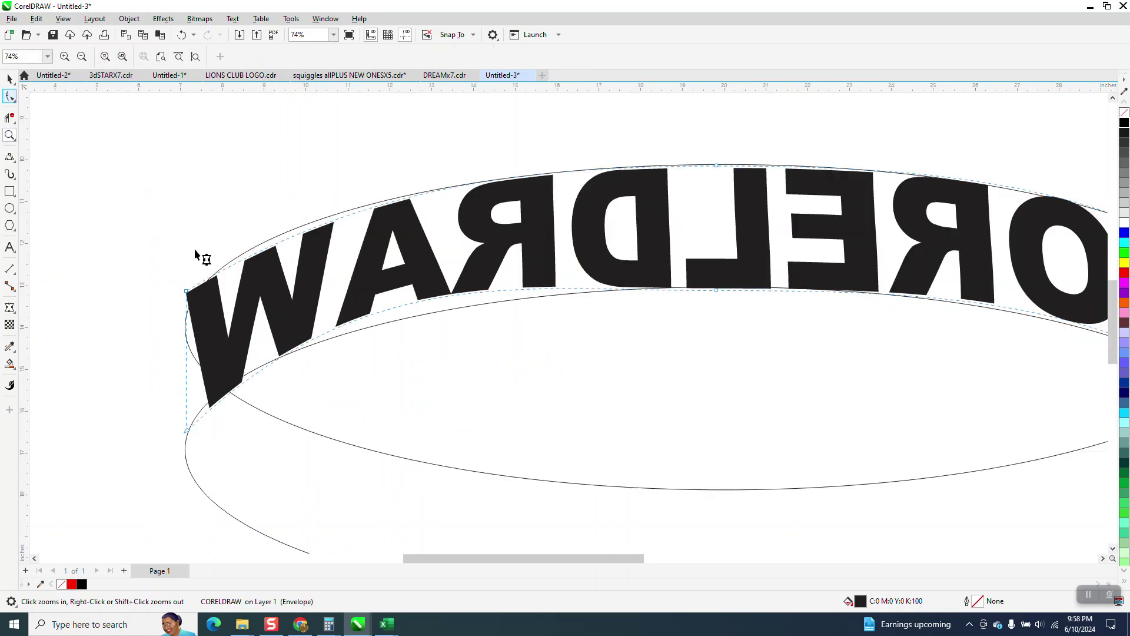
left_click(187, 429)
left_click_drag(258, 406, 398, 312)
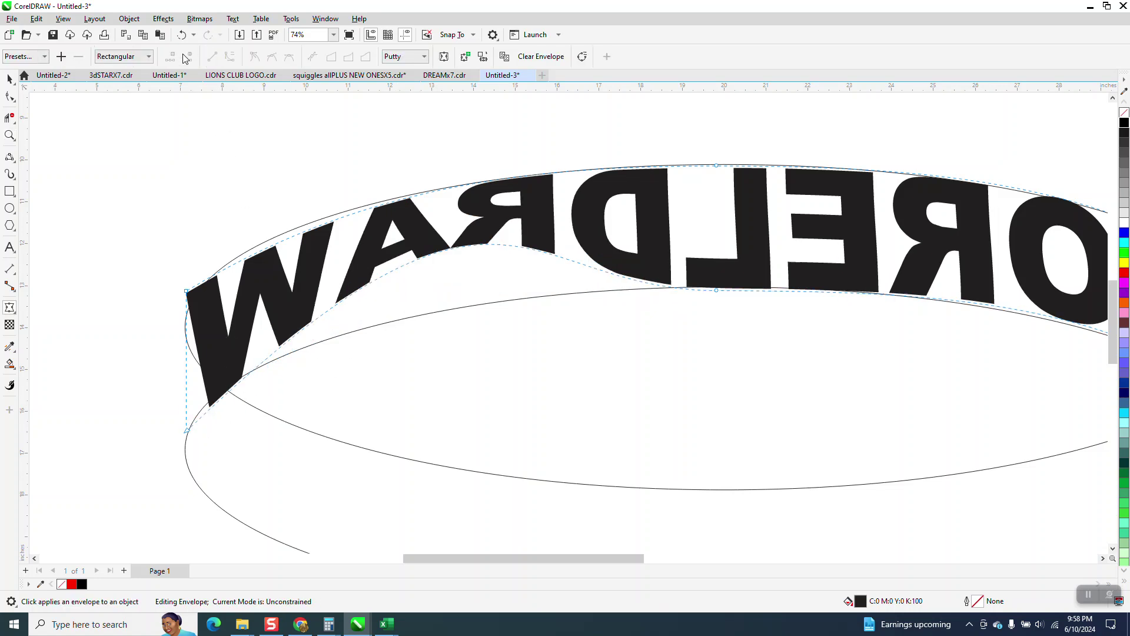
left_click(181, 35)
Adjust the bottom edge's left curve handles and add a node beneath the A so the edge follows the lower ellipse.
left_click(188, 429)
left_click_drag(367, 262, 299, 292)
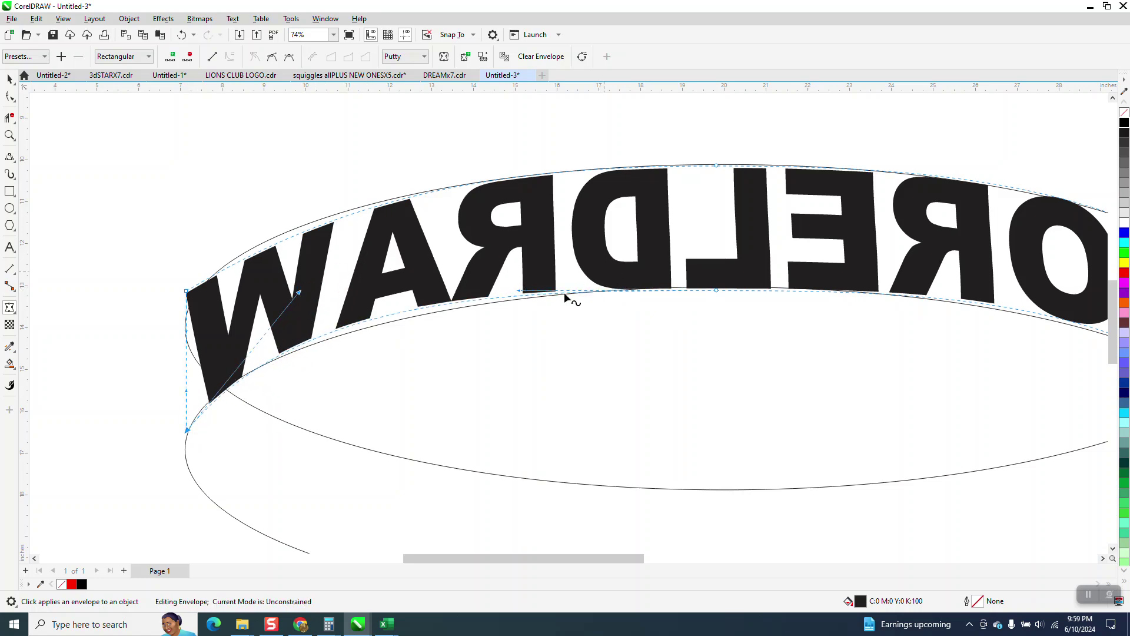
left_click_drag(520, 292, 477, 306)
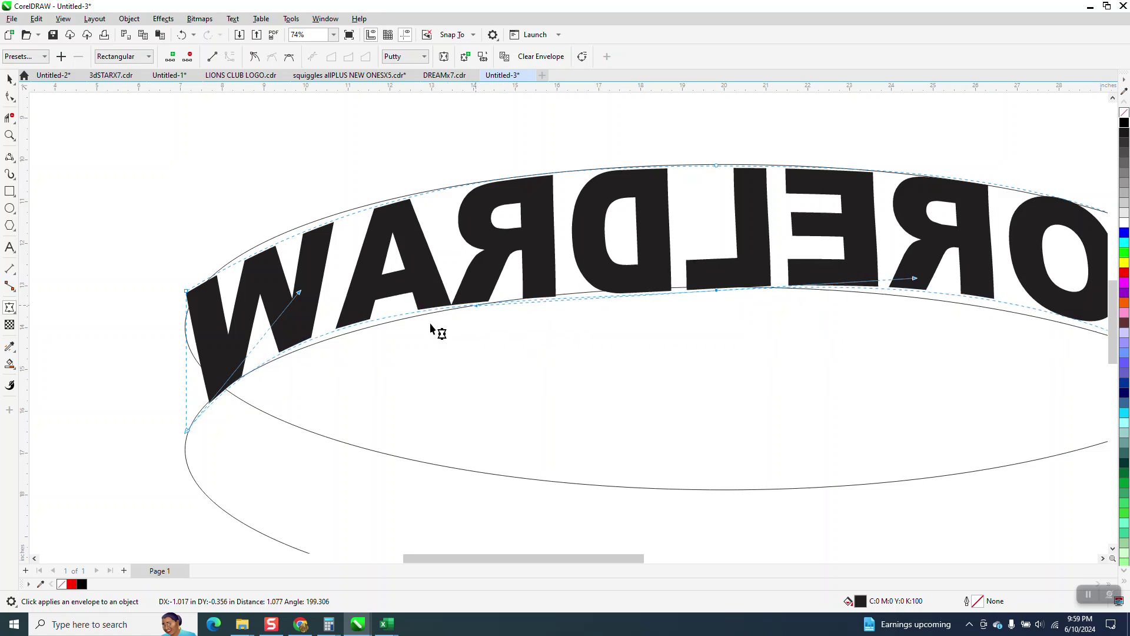
left_click_drag(368, 320, 372, 327)
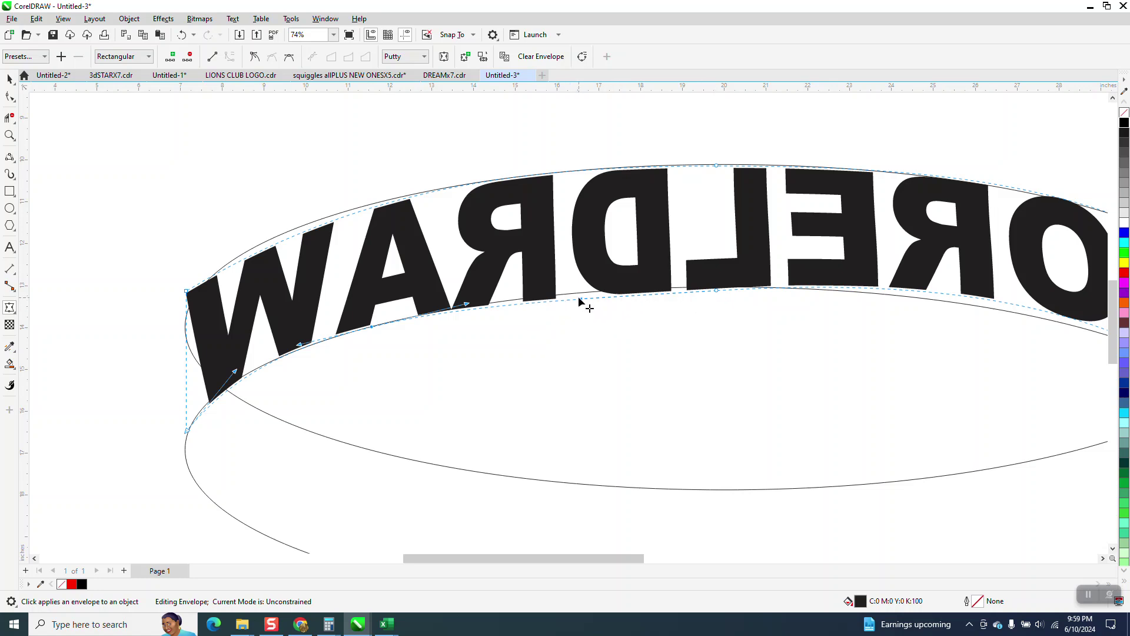
left_click_drag(585, 303, 580, 291)
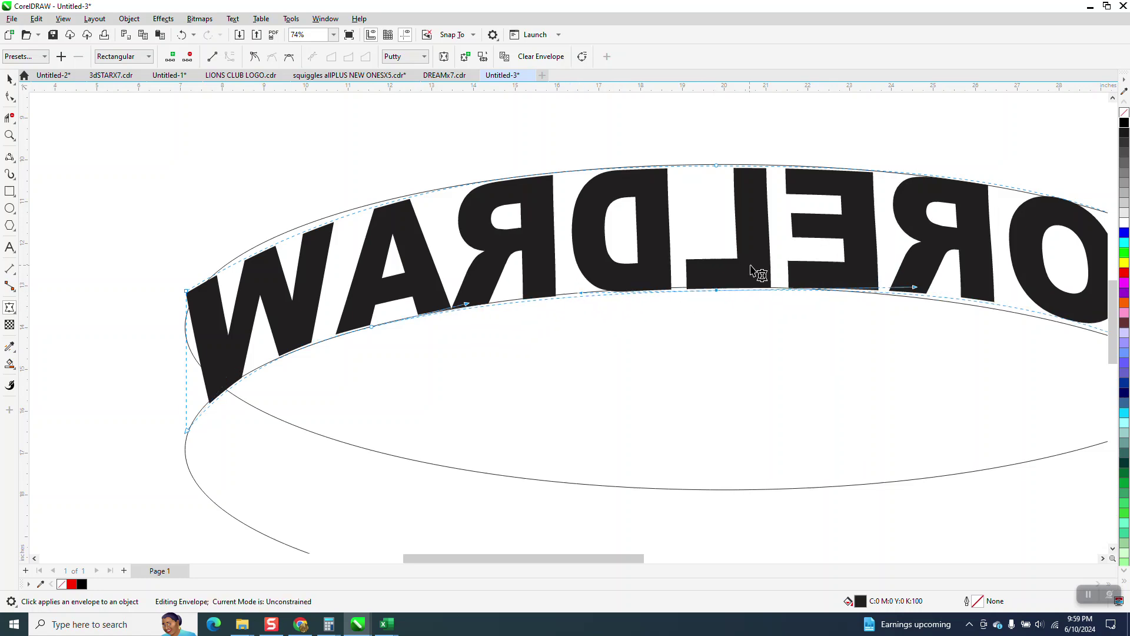
Try to convert the centre node of the envelope's bottom edge to a cusp.
right_click(716, 290)
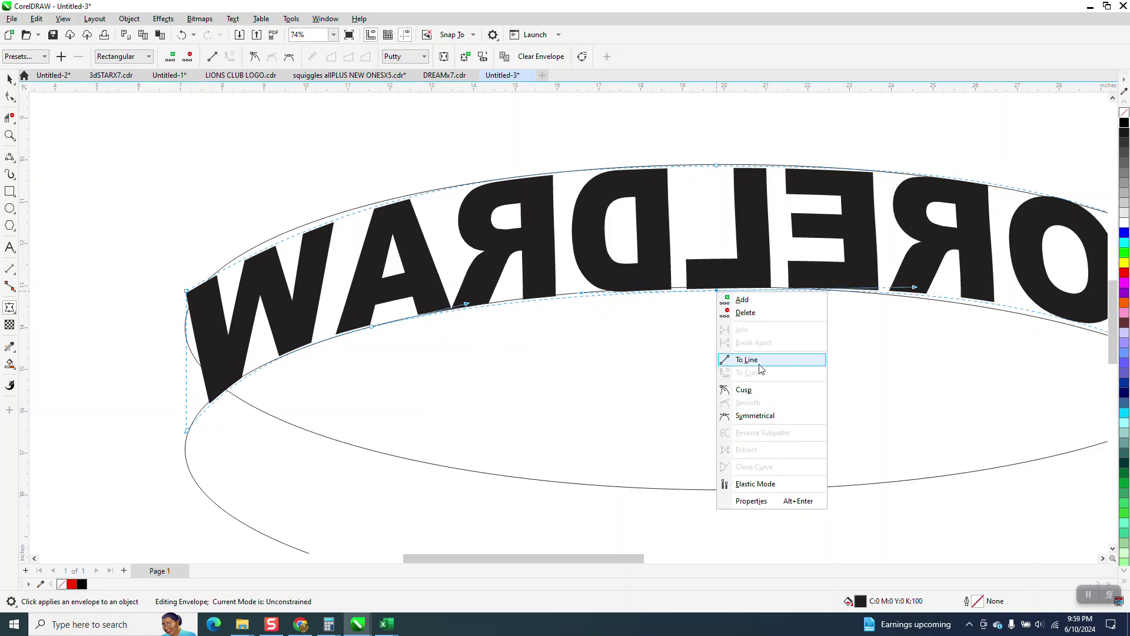
left_click(739, 389)
left_click(713, 287)
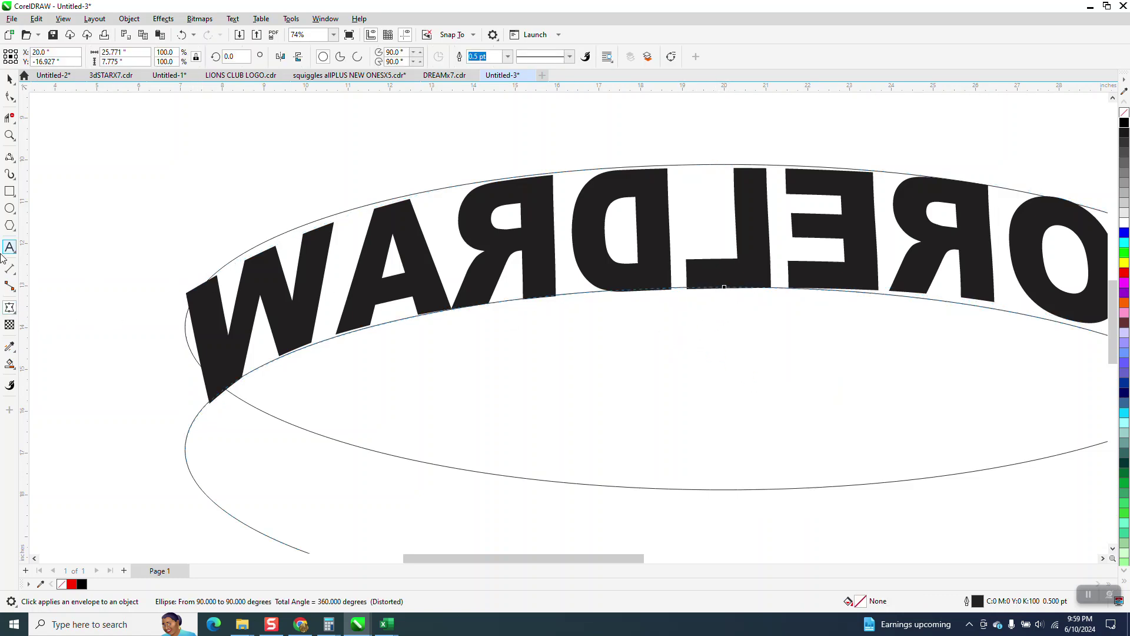
left_click(909, 292)
left_click(14, 312)
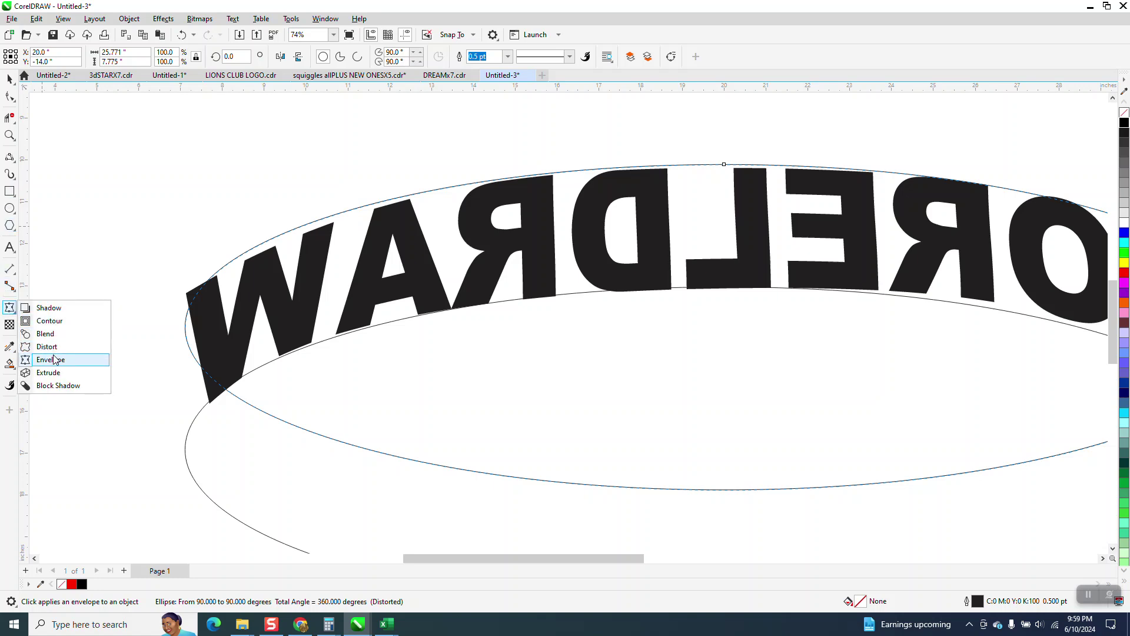
left_click(55, 360)
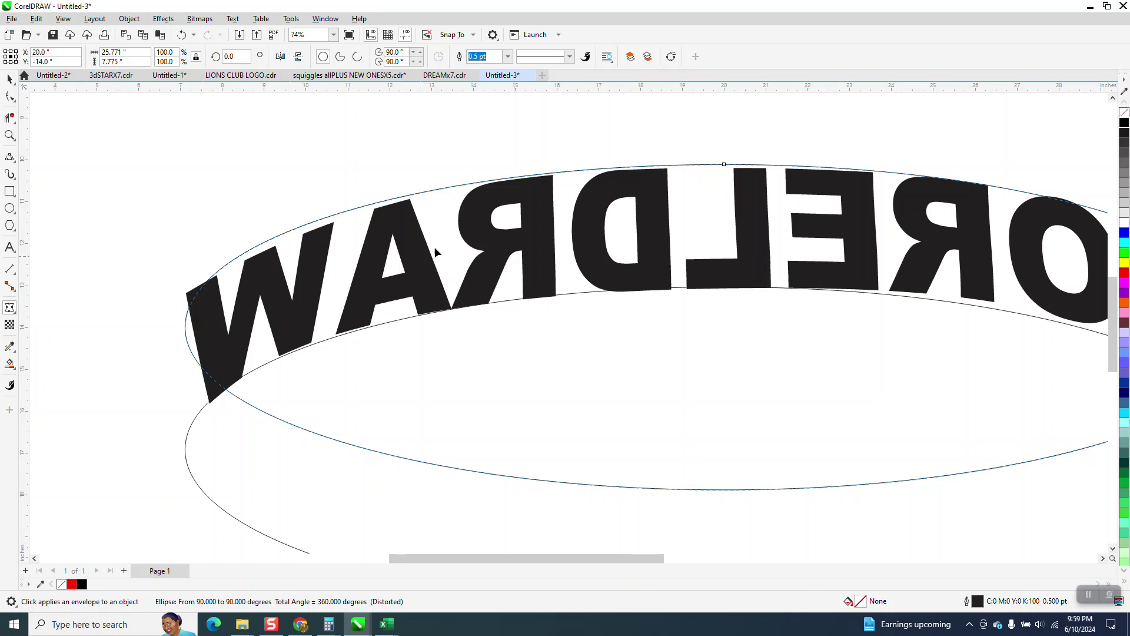
scroll(434, 246, "down", 1)
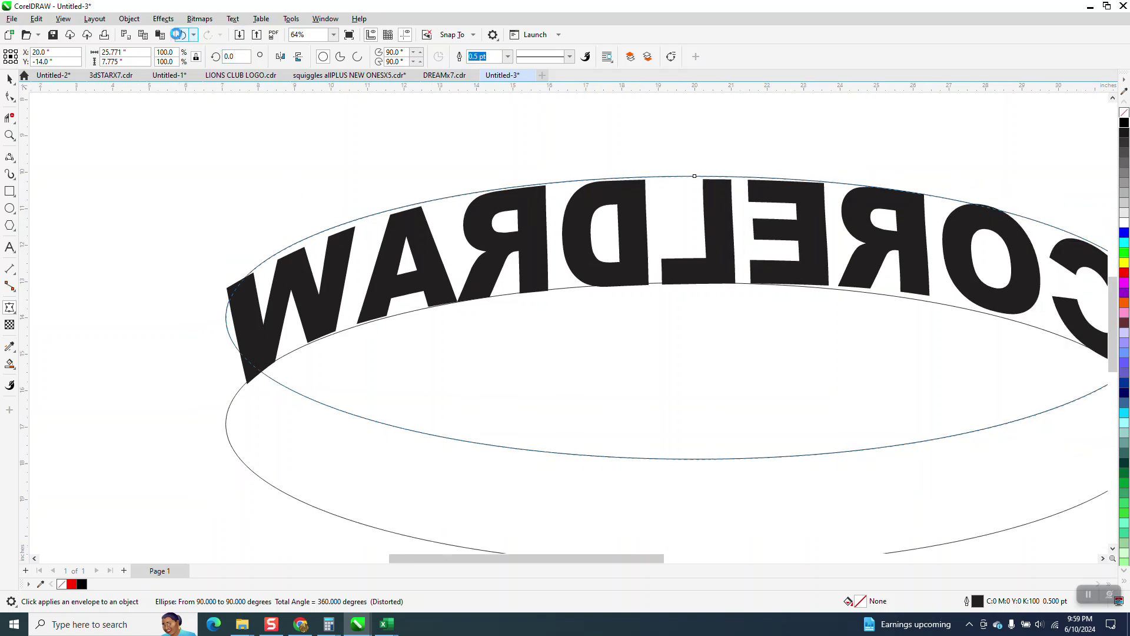
left_click(177, 35)
Fine-tune the bottom edge's centre node and the curve handles beside it to follow the lower ellipse.
left_click(687, 284)
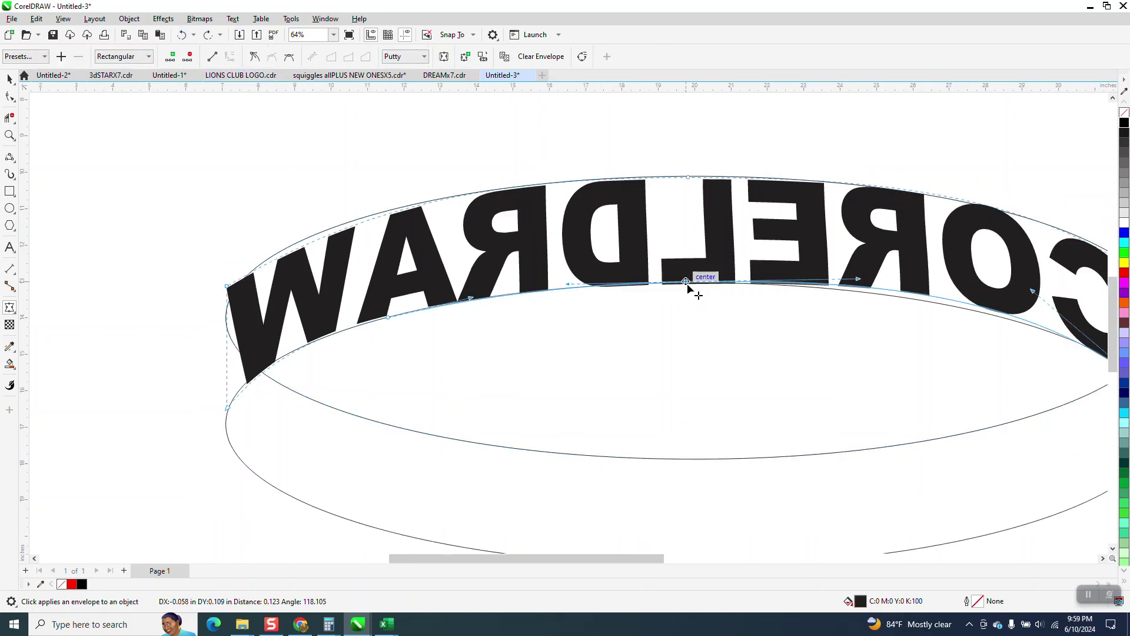
left_click_drag(860, 280, 858, 288)
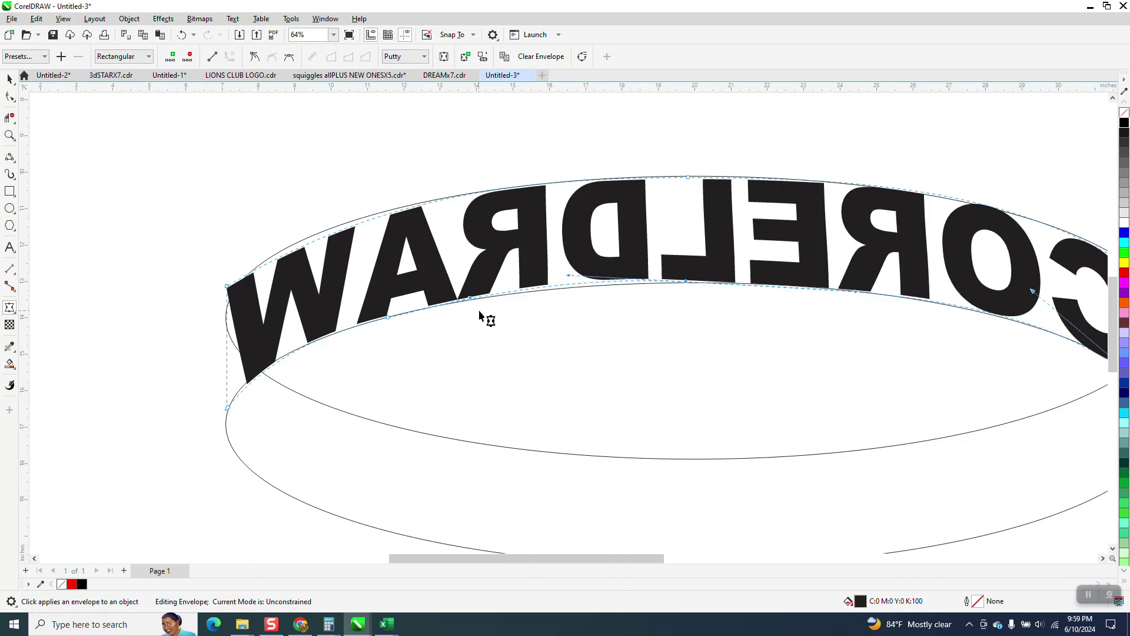
left_click_drag(470, 298, 473, 301)
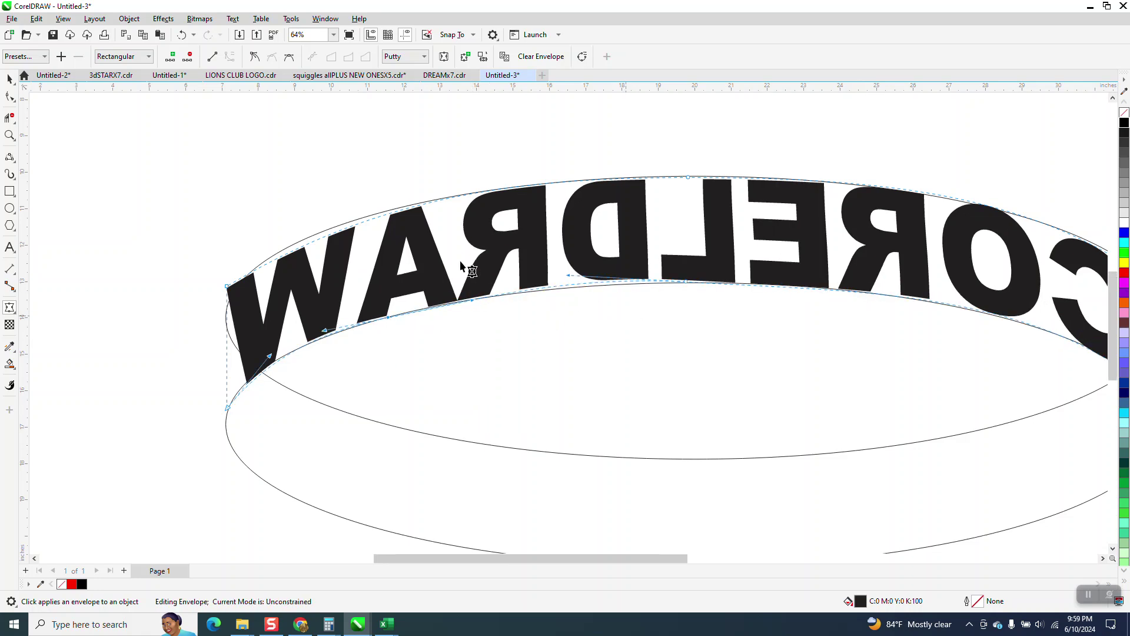
Move both guide ellipses 40 inches right, off the page.
scroll(461, 263, "down", 1)
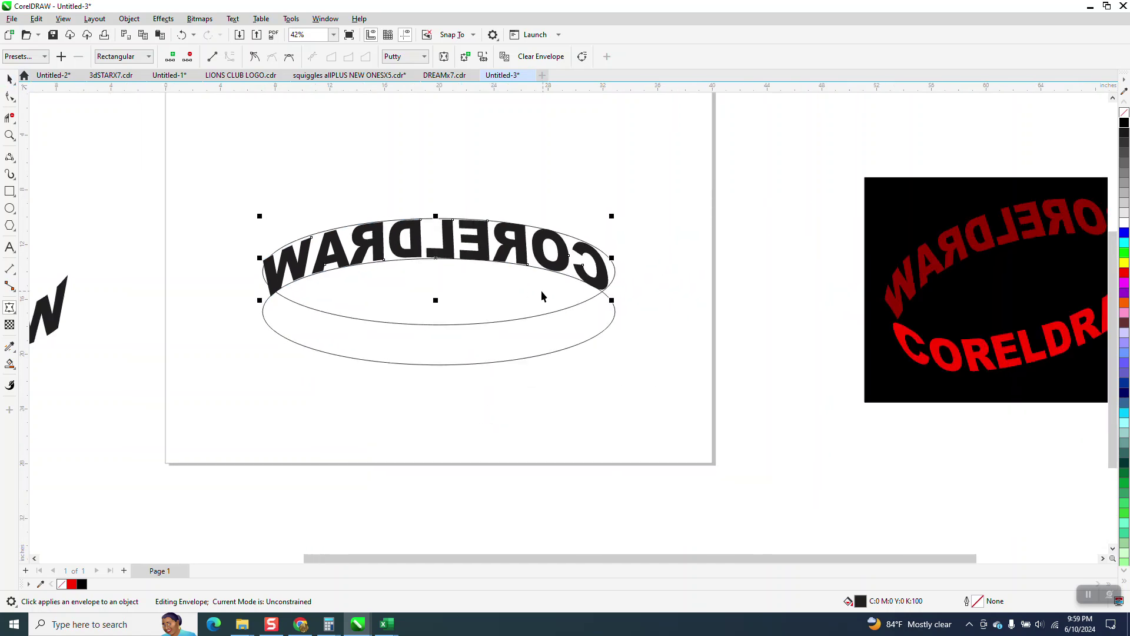
key("space")
left_click(523, 327)
key("shift+Right")
key("shift+Right")
left_click(508, 320)
key("shift+Right")
key("shift+Right")
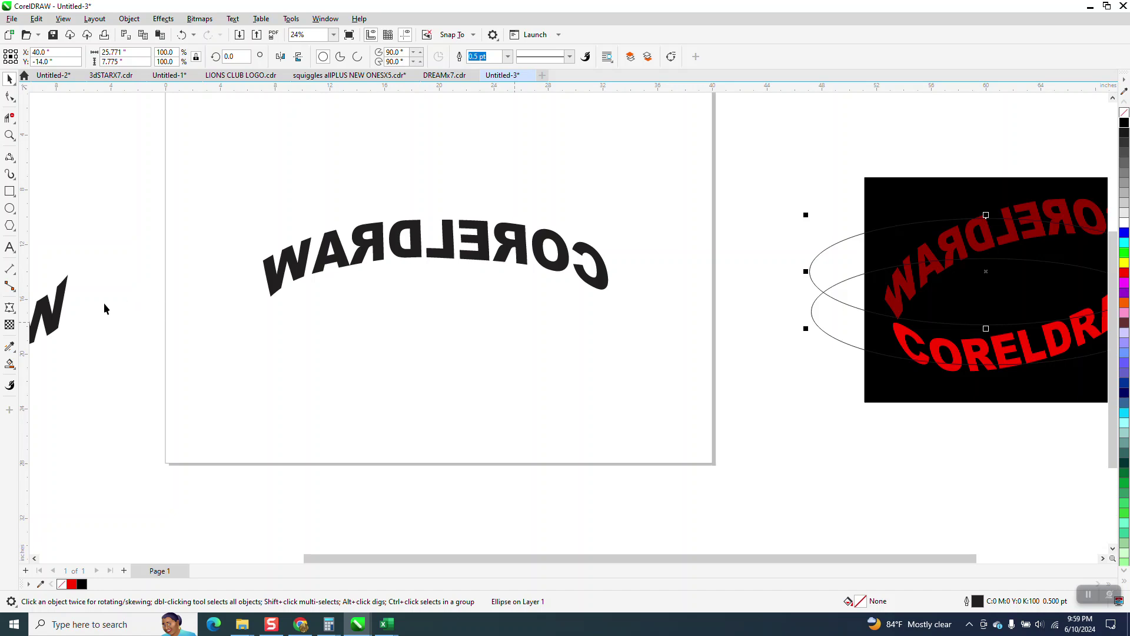
Move the warped front text 40 inches right, back onto the page beneath the mirrored text, and deselect it.
left_click(62, 308)
key("shift+Right")
key("shift+Right")
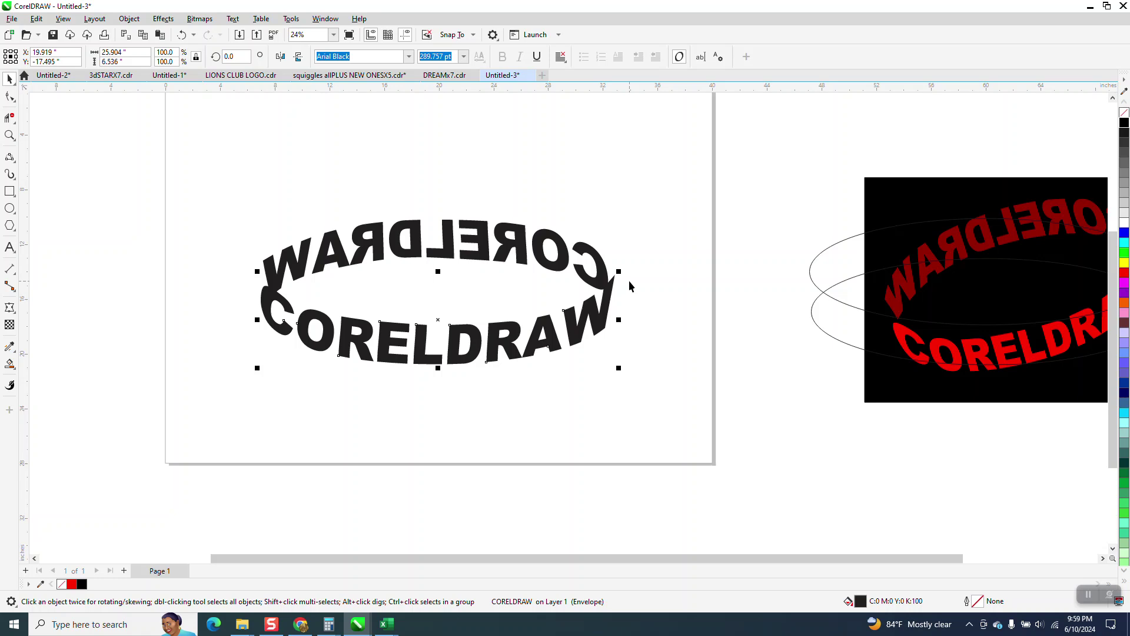
left_click(517, 332)
left_click(636, 356)
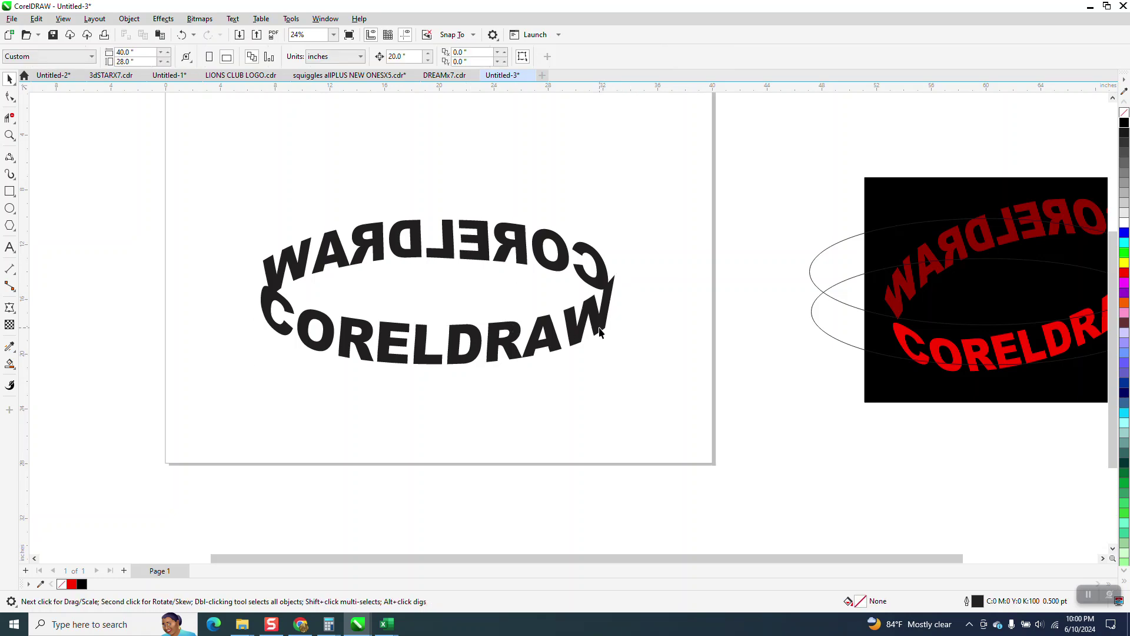
Fill the front text red, and fill the mirrored text red darkened with black to #A70000.
left_click(1124, 272)
left_click(566, 255)
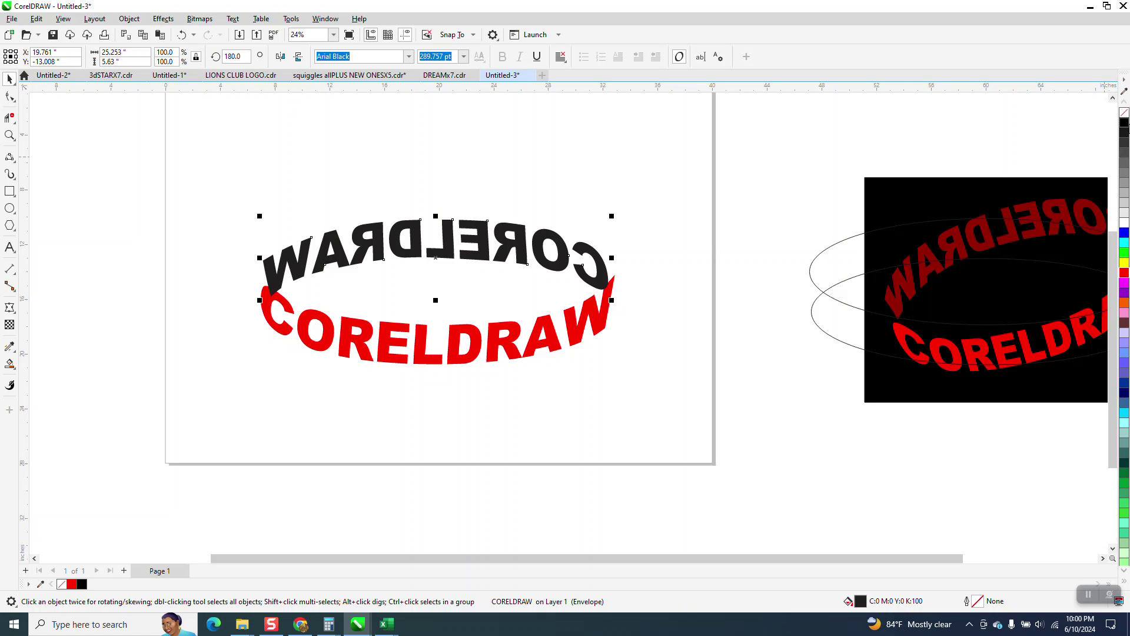
left_click(1126, 124)
left_click(1124, 122, "ctrl")
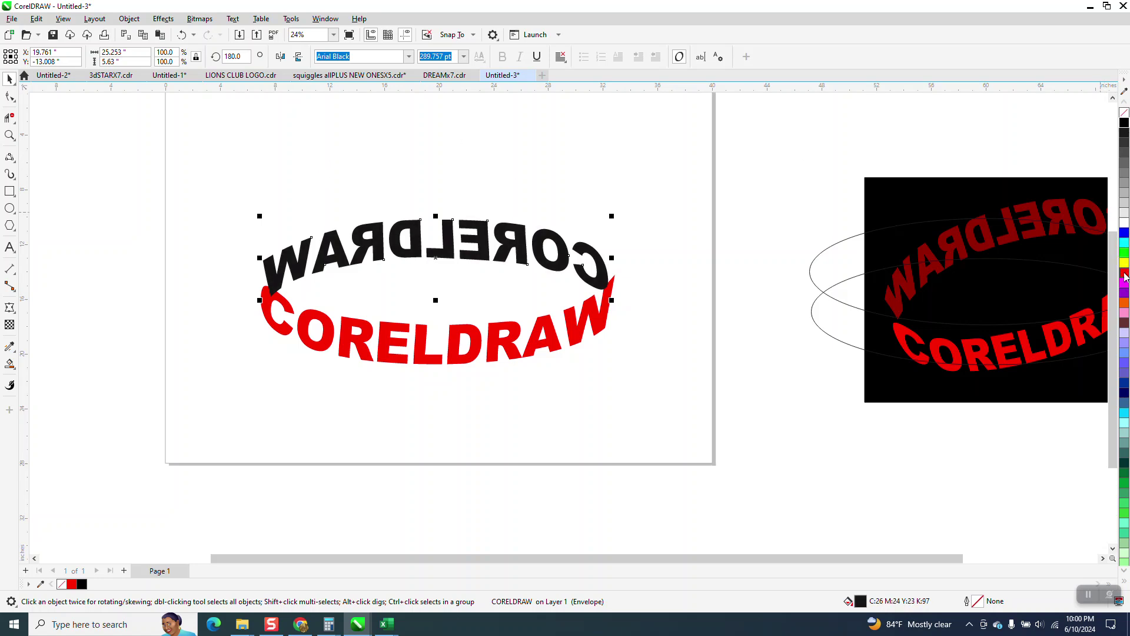
left_click(1124, 273)
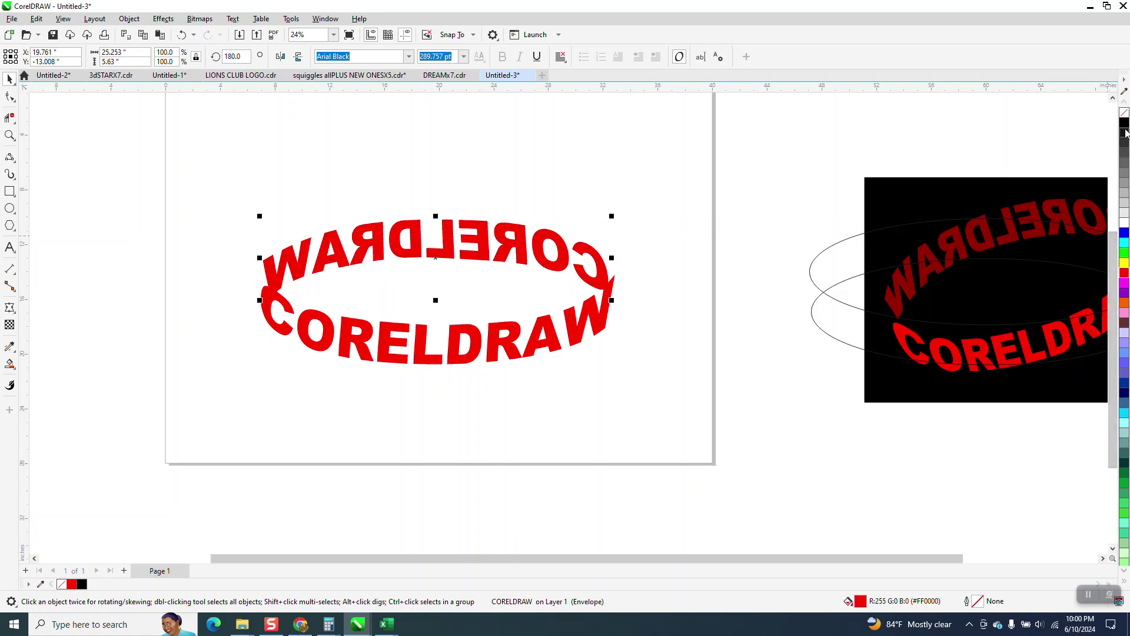
left_click(1124, 123, "ctrl")
left_click(1124, 123, "ctrl")
left_click(1124, 123, "ctrl")
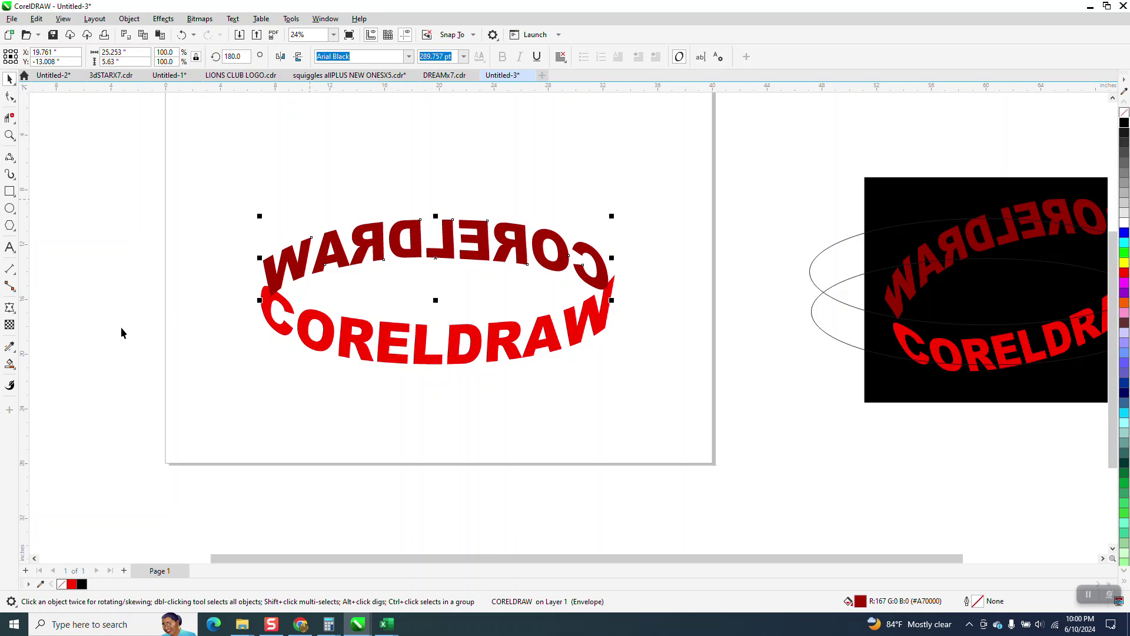
Apply a uniform transparency of 38 to the dark red mirrored text.
left_click(9, 324)
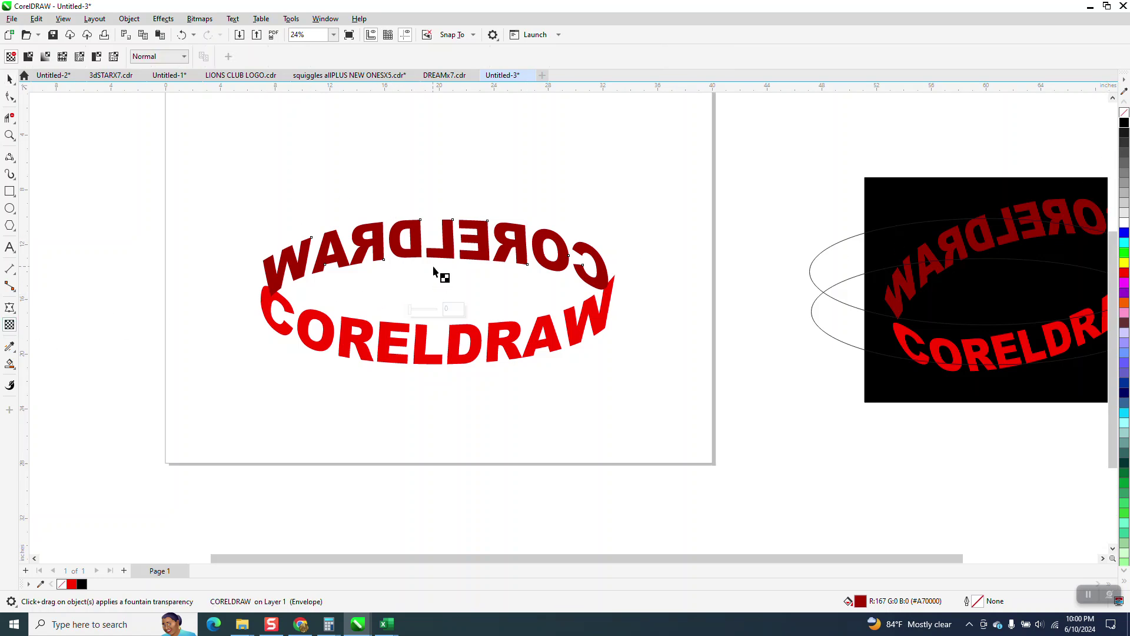
left_click_drag(410, 312, 422, 314)
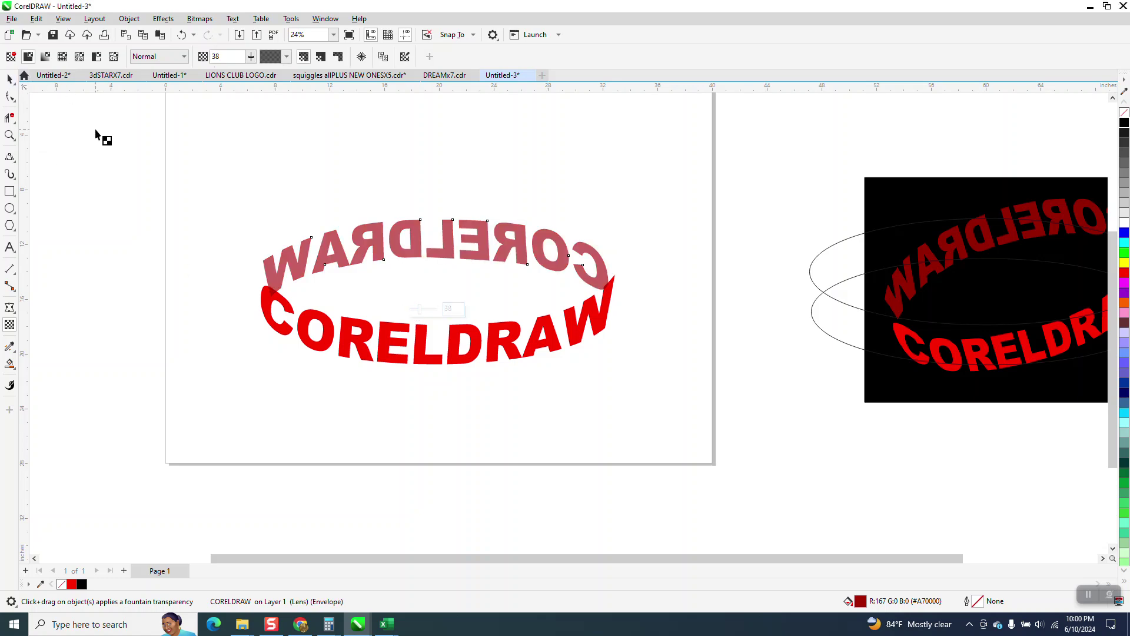
left_click(9, 78)
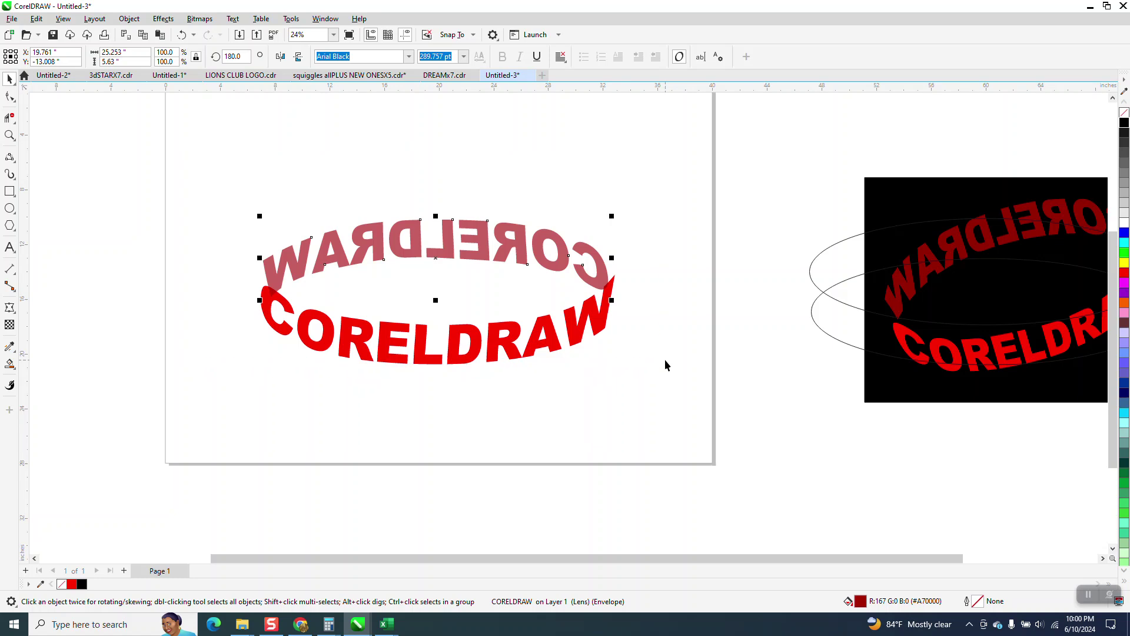
Group both warped texts and narrow the group from its left side to about 22.5 inches wide.
left_click_drag(218, 186, 591, 371)
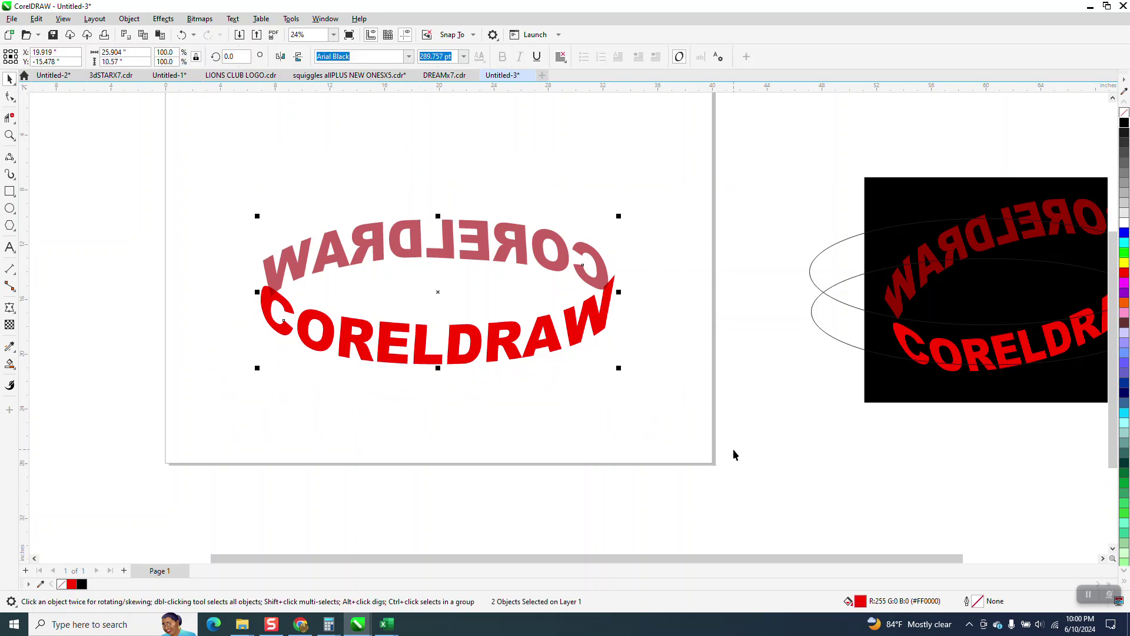
key("ctrl+g")
left_click_drag(262, 297, 305, 298)
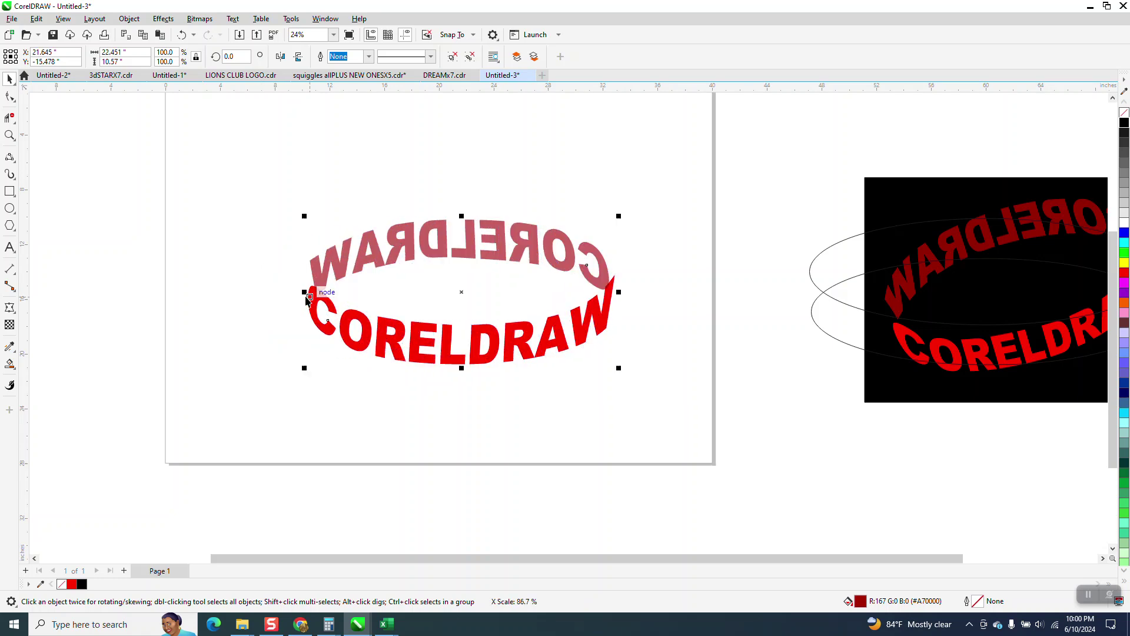
Rotate the grouped ring text about 16.8 degrees counterclockwise and skew it very slightly horizontally.
left_click(387, 318)
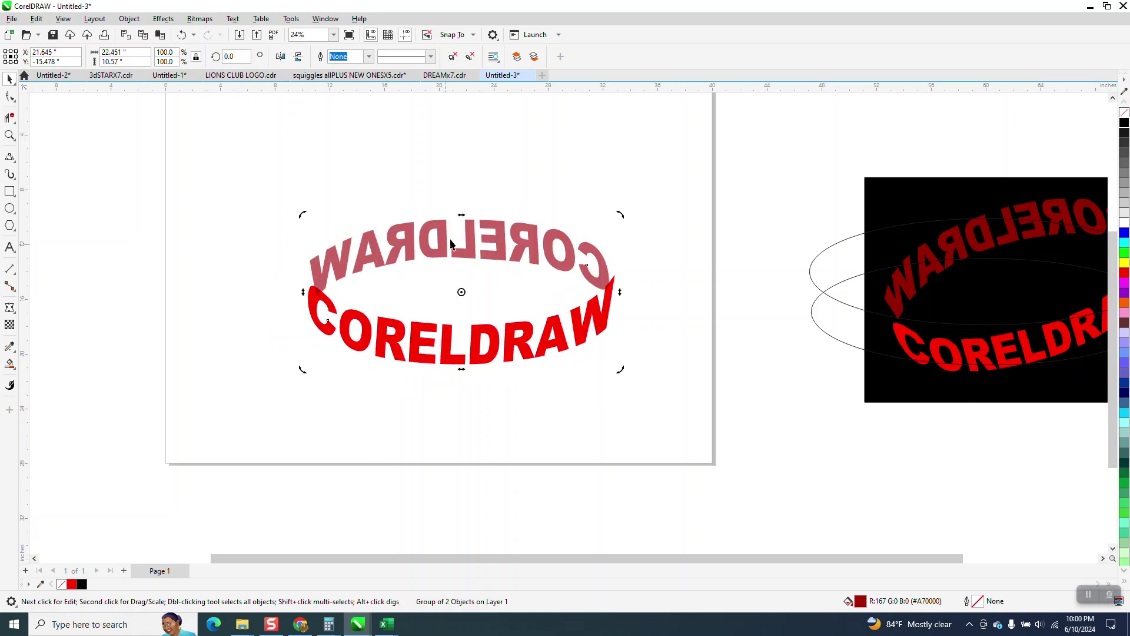
left_click_drag(620, 218, 590, 174)
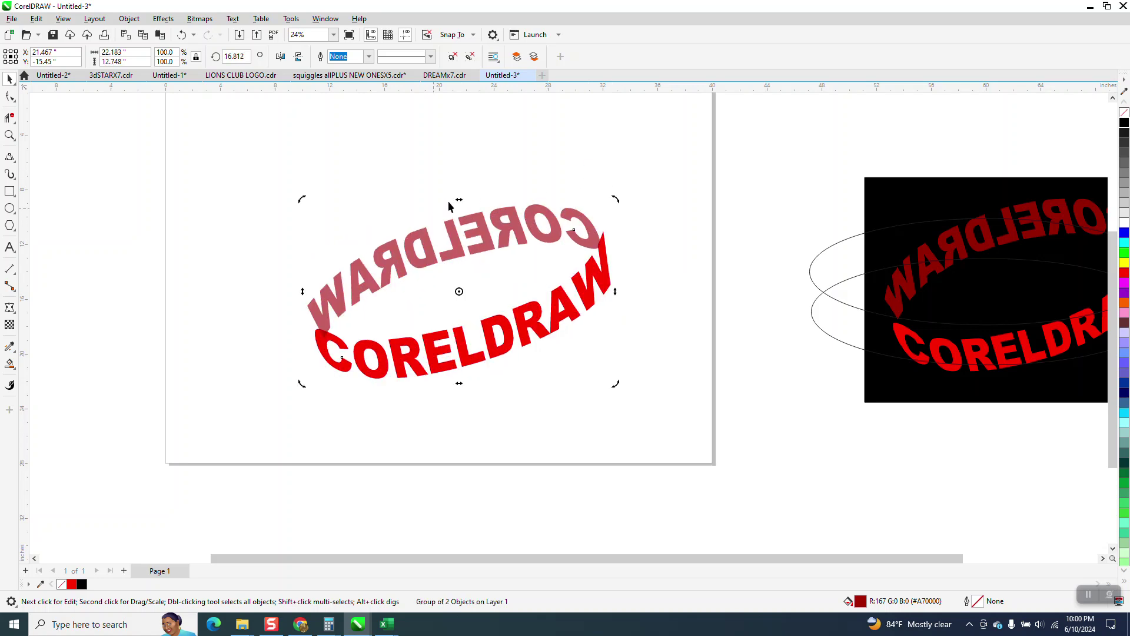
mouse_move(458, 198)
left_mouse_down()
mouse_move(491, 199)
mouse_move(444, 207)
mouse_move(453, 206)
left_mouse_up()
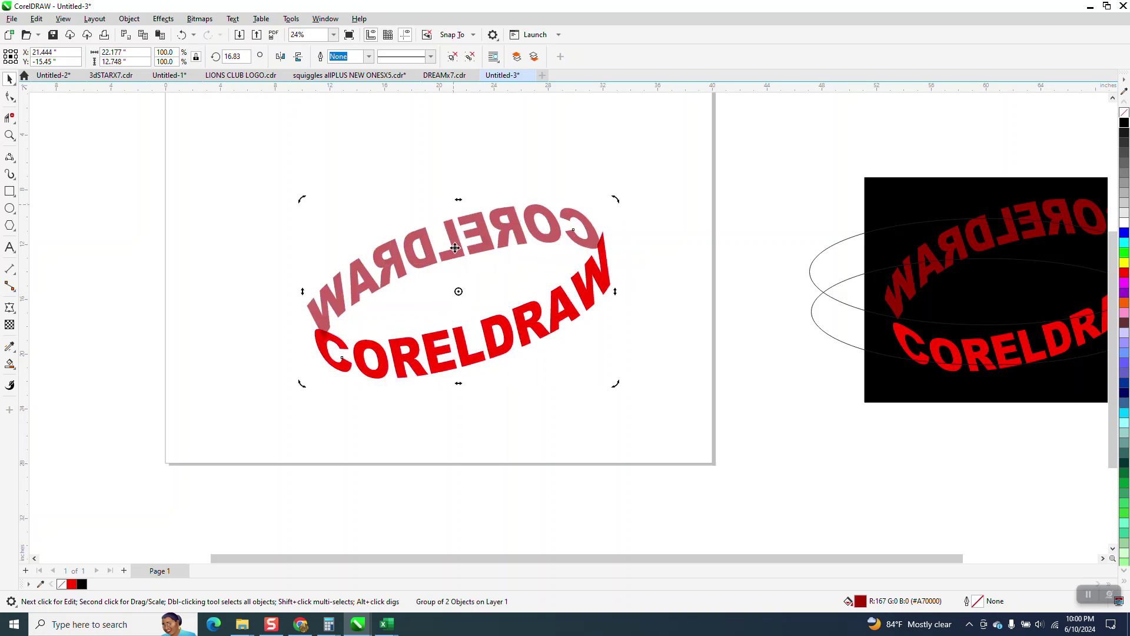
scroll(422, 260, "down", 1)
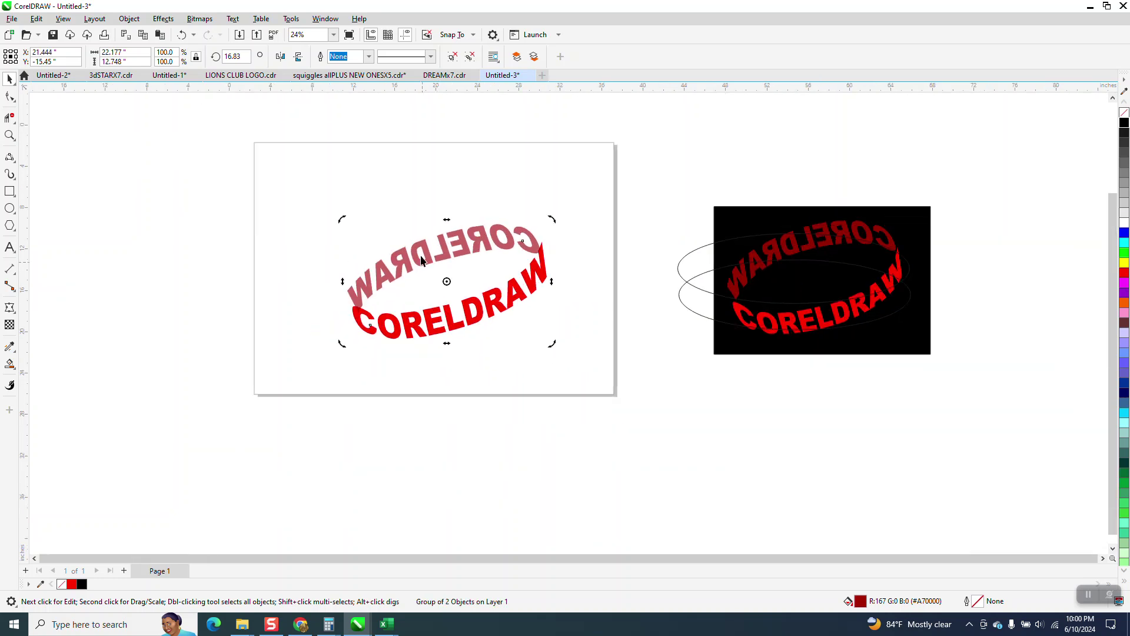
left_click(9, 208)
left_click_drag(302, 193, 583, 354)
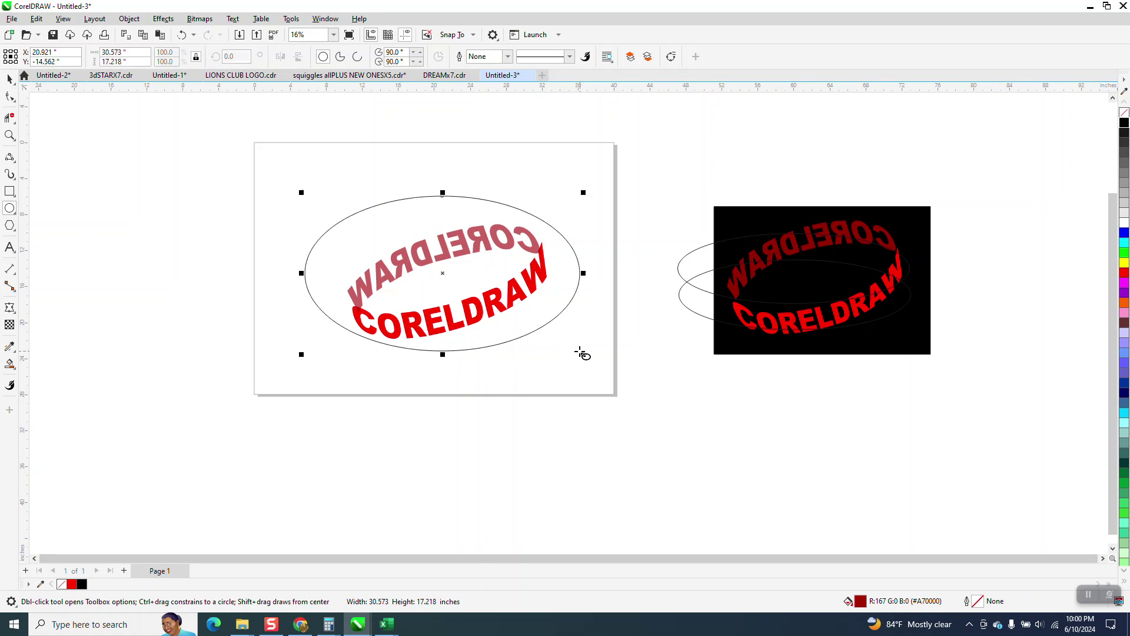
key("Delete")
Draw a black-filled rectangle about 26.6 by 20.1 inches around the ring text and send it to the back of the page.
left_click(9, 192)
left_click_drag(334, 184, 573, 365)
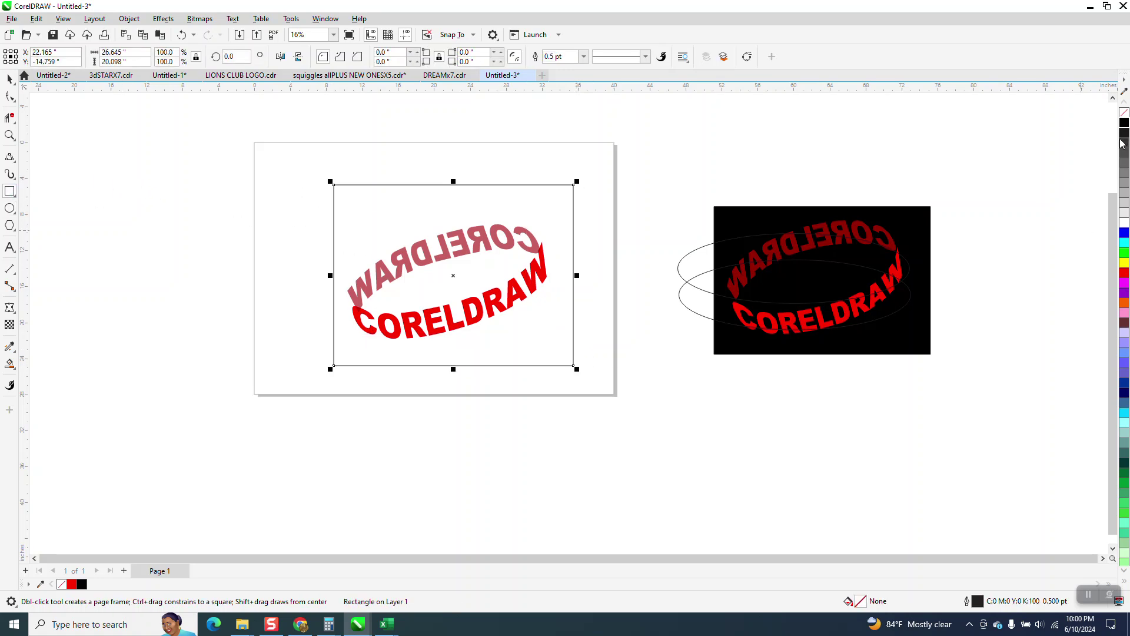
left_click(1124, 123)
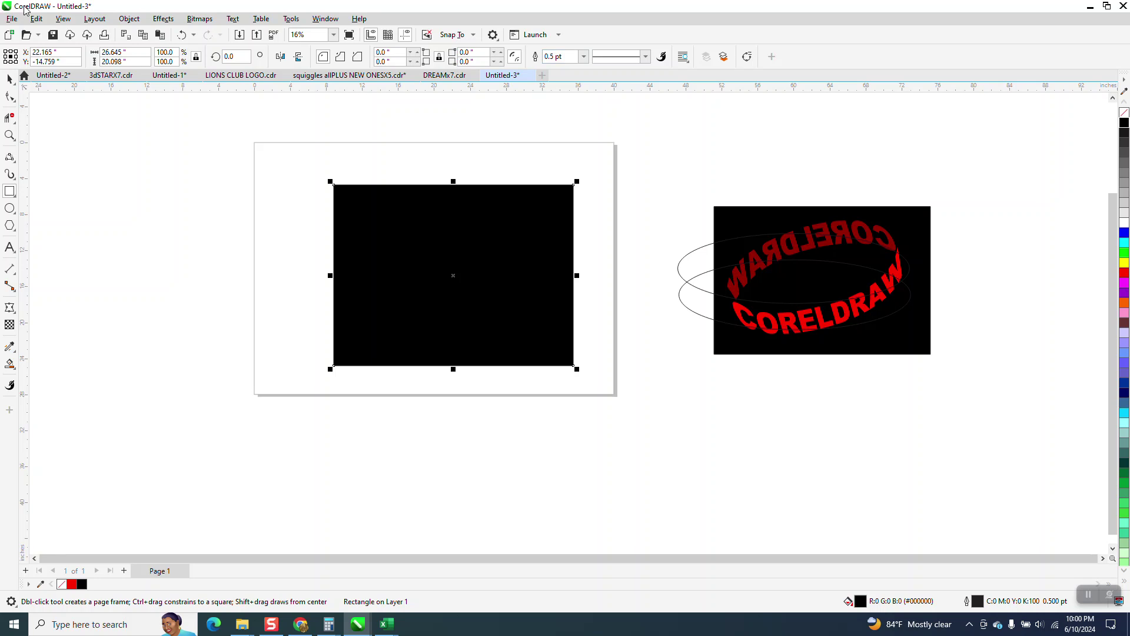
left_click(129, 19)
mouse_move(158, 207)
left_click(336, 224)
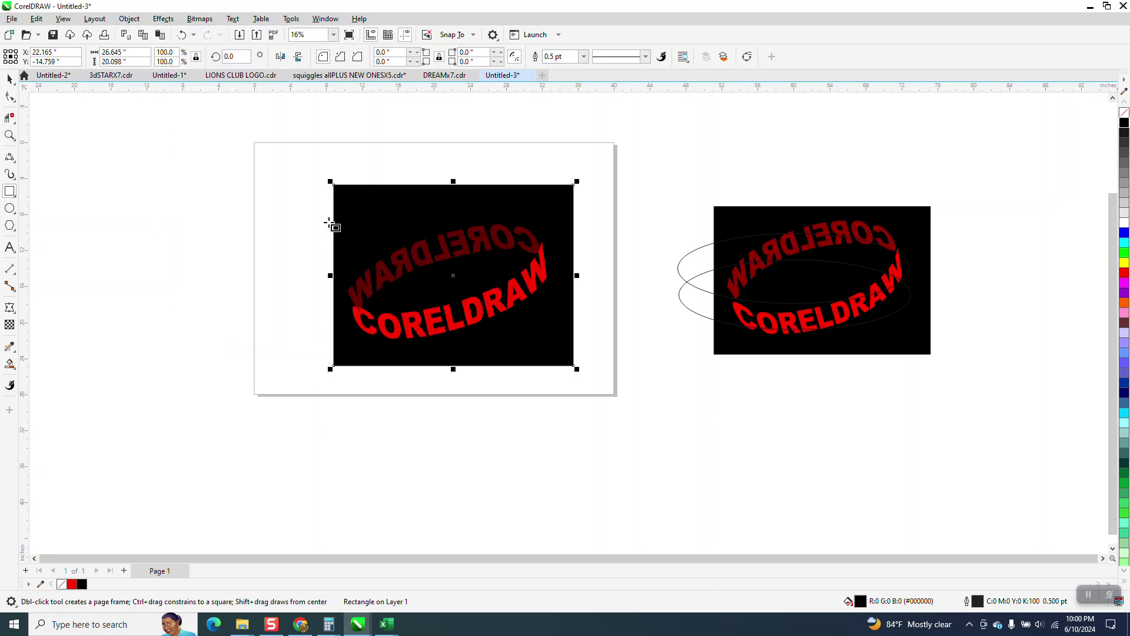
Ungroup the ring text so the front and mirrored words are separate objects.
left_click(10, 135)
left_click_drag(298, 194, 565, 362)
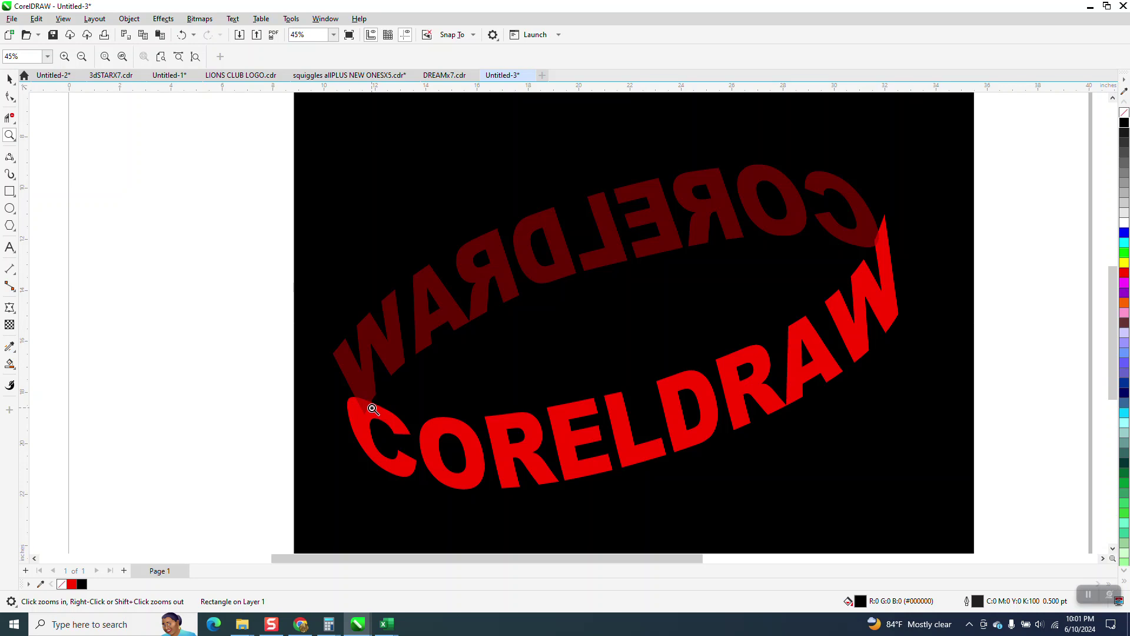
left_click(11, 80)
left_click(388, 425)
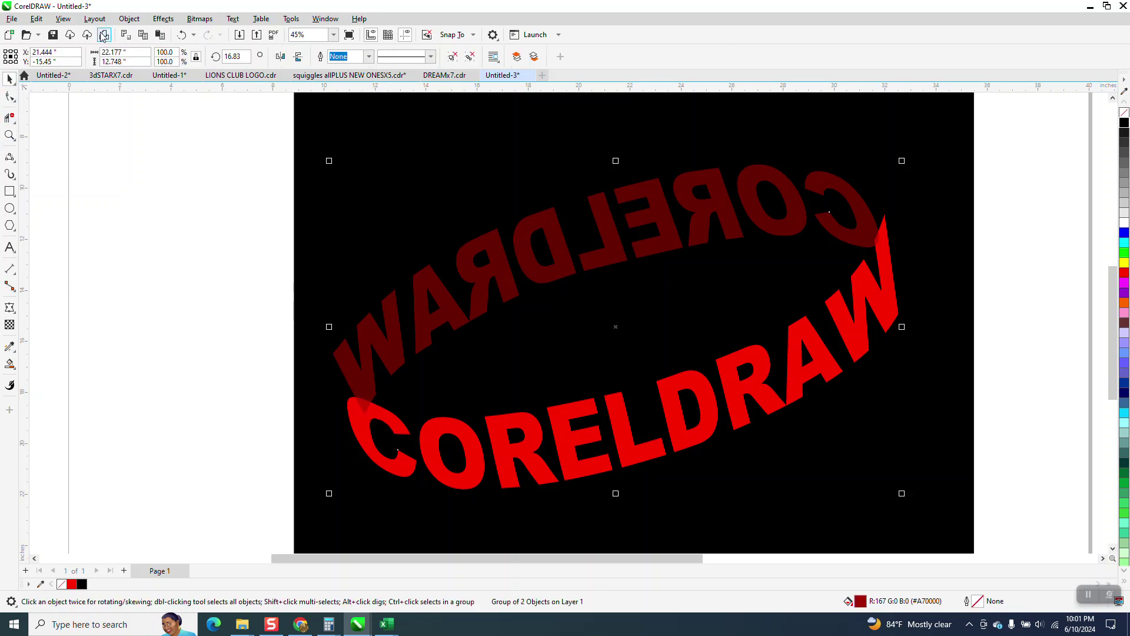
left_click(128, 18)
mouse_move(252, 224)
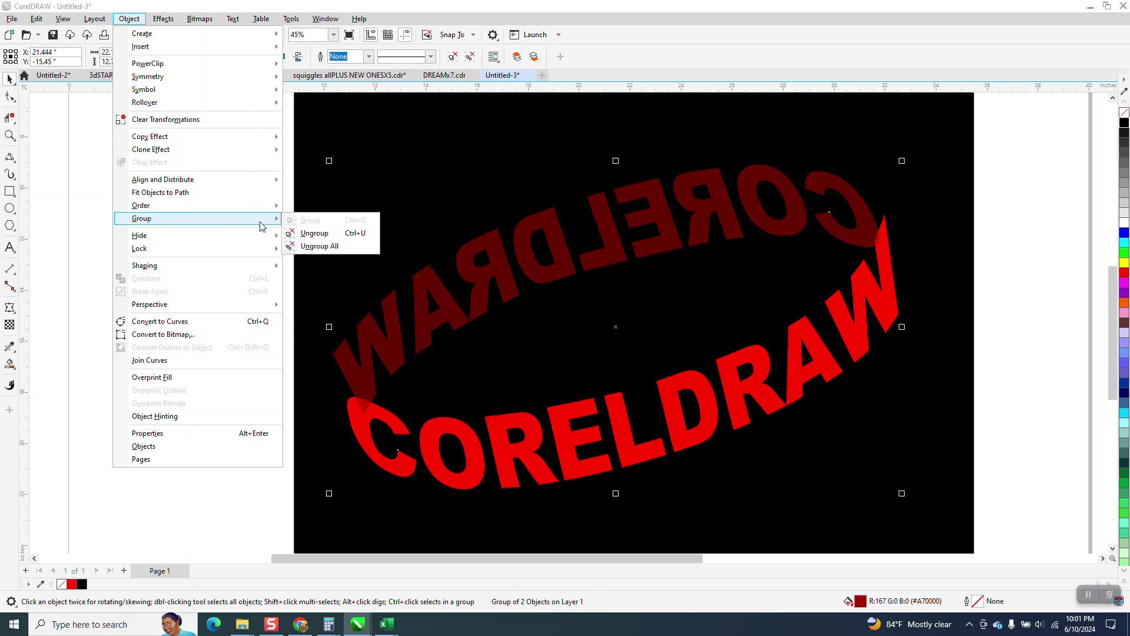
left_click(299, 233)
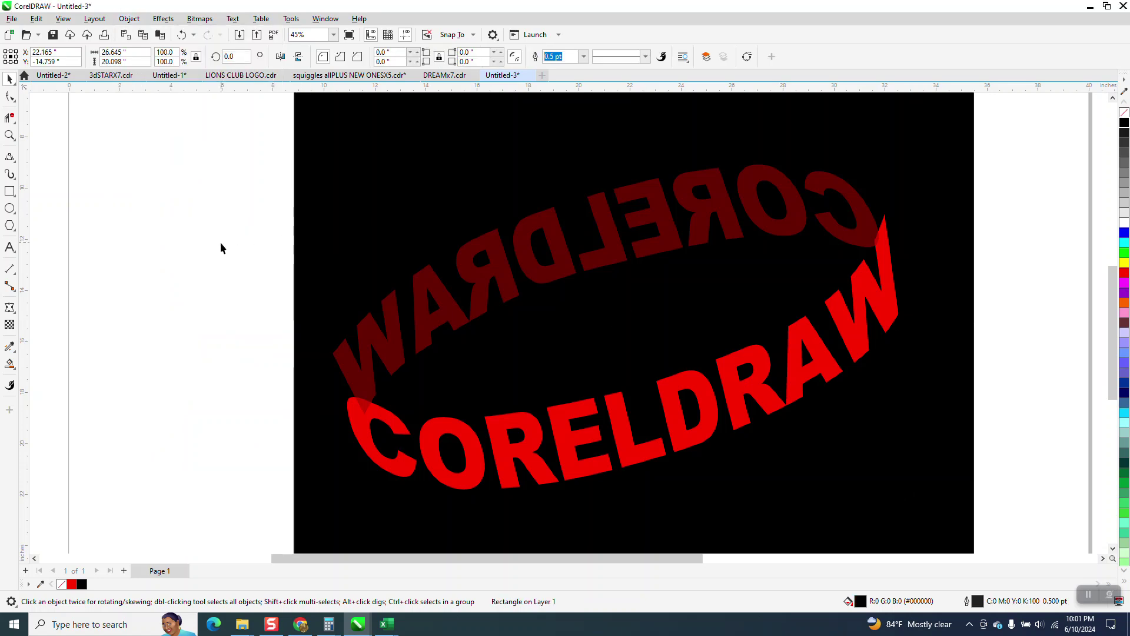
Bring the bright red front text to the front of the page, above the mirrored text, and deselect it.
left_click(380, 412)
left_click_drag(393, 427, 403, 476)
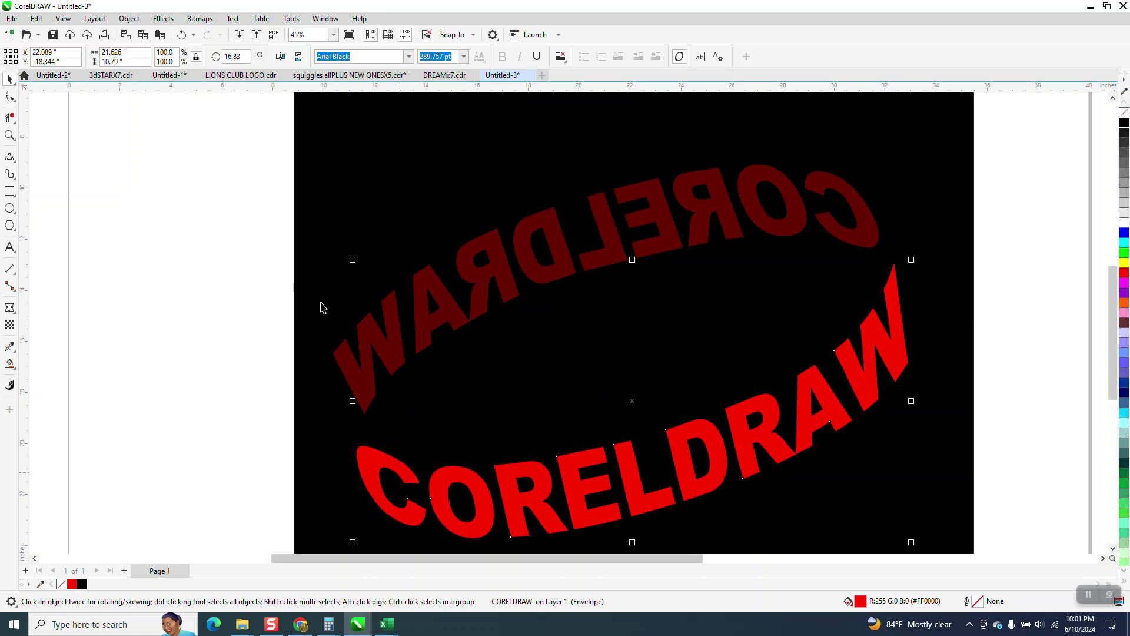
left_click(176, 36)
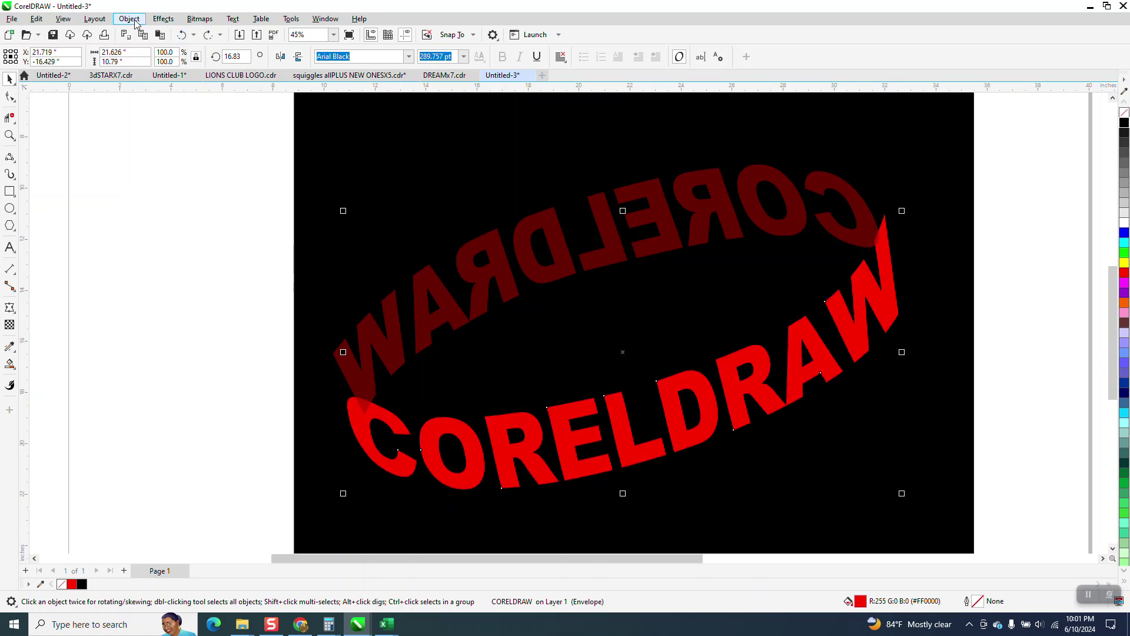
left_click(129, 18)
mouse_move(199, 210)
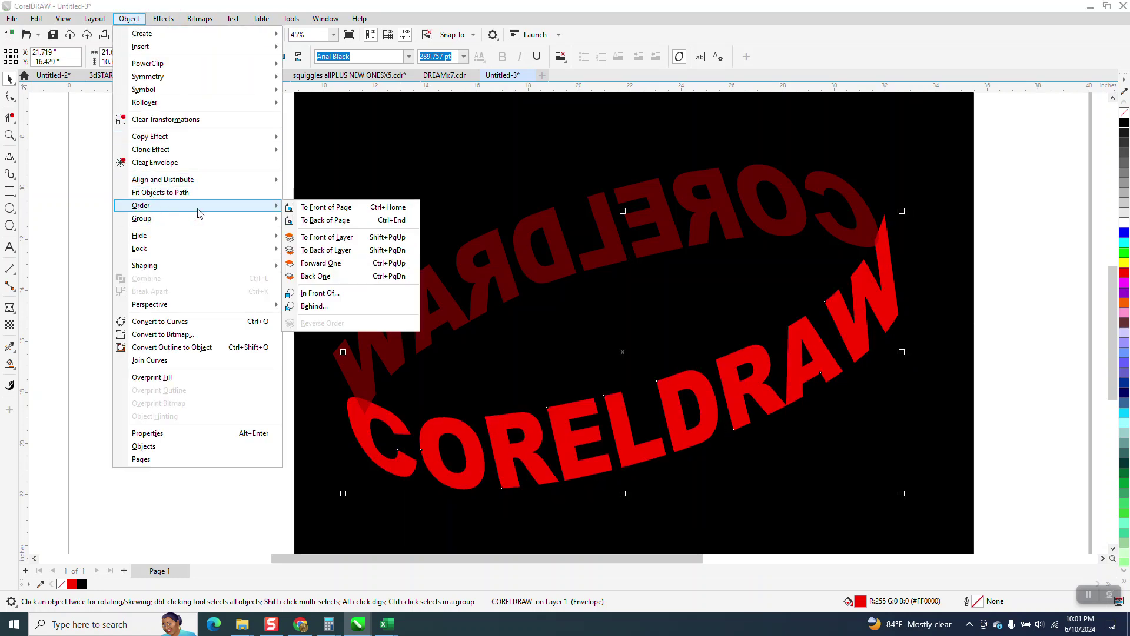
left_click(308, 210)
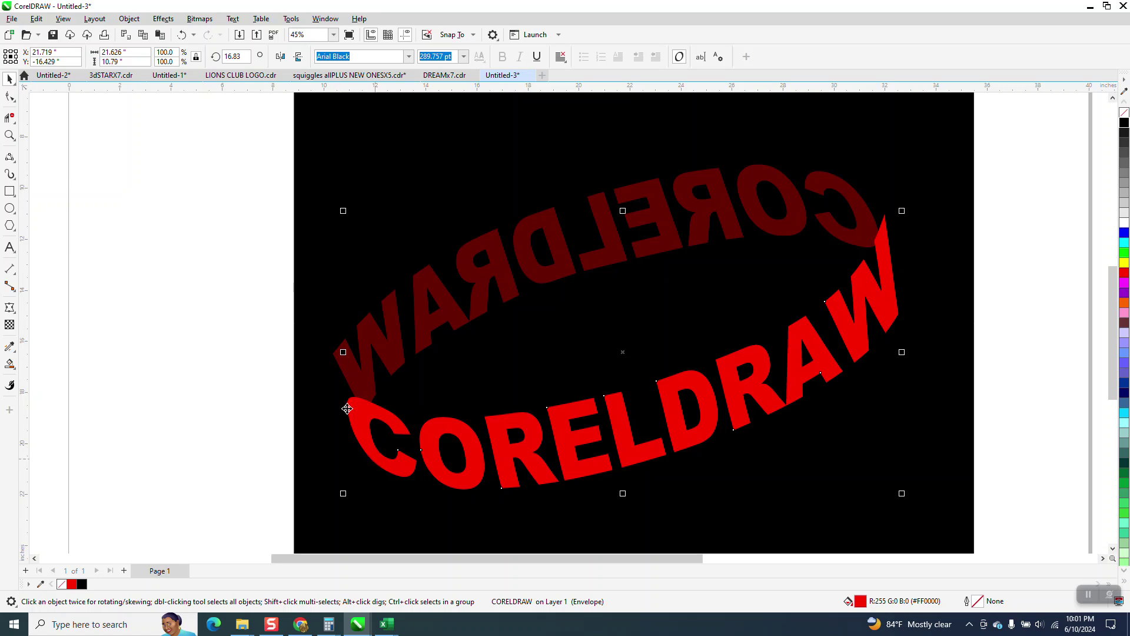
scroll(348, 400, "down", 1)
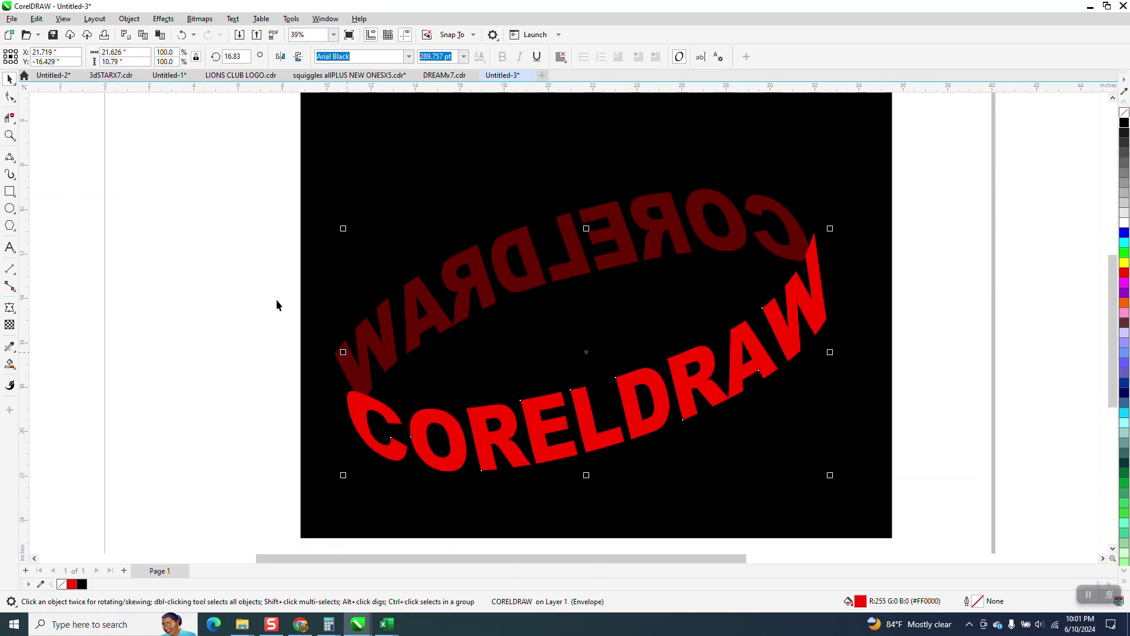
left_click(256, 287)
Delete the two guide ellipses lying over the sample beside the page.
scroll(217, 302, "down", 3)
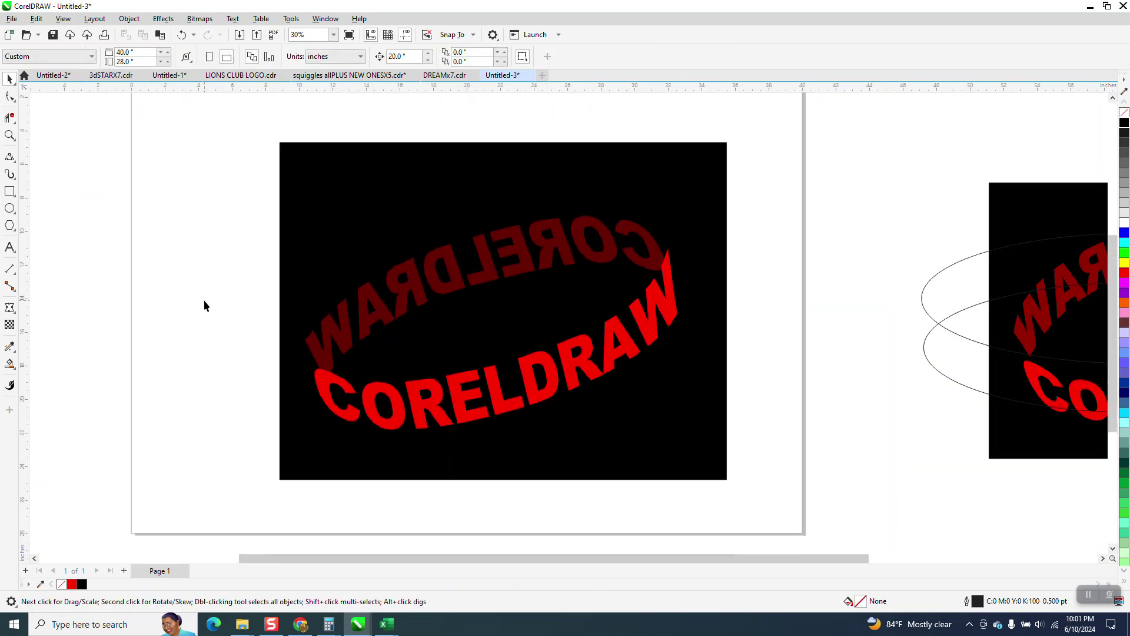
scroll(205, 304, "down", 2)
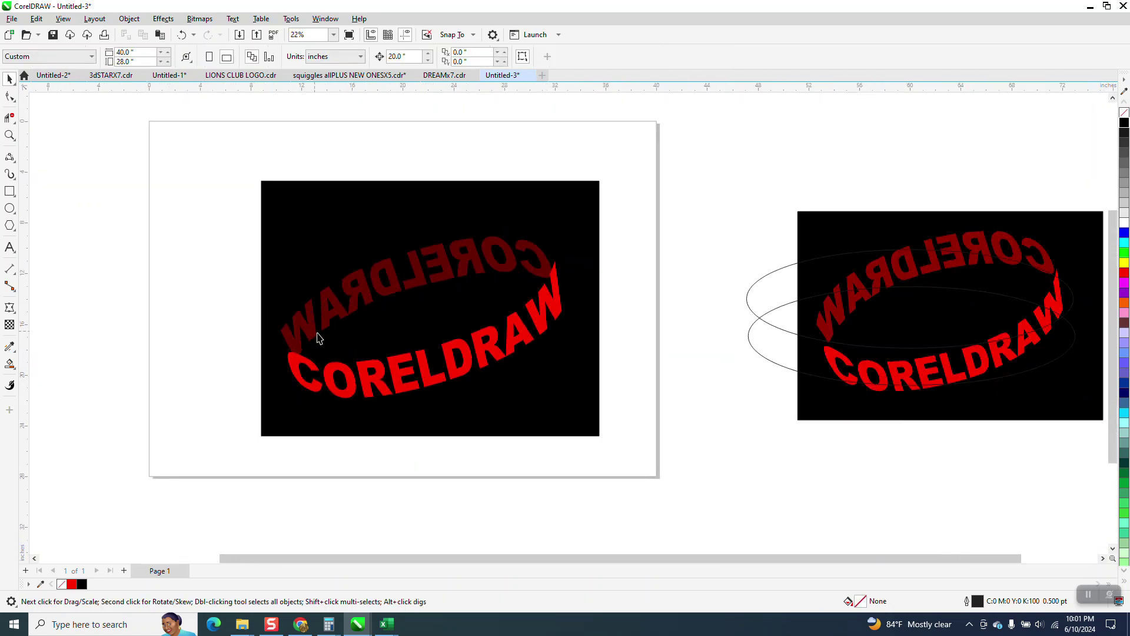
left_click(759, 320)
key("Delete")
left_click(759, 321)
key("Delete")
scroll(694, 352, "down", 1)
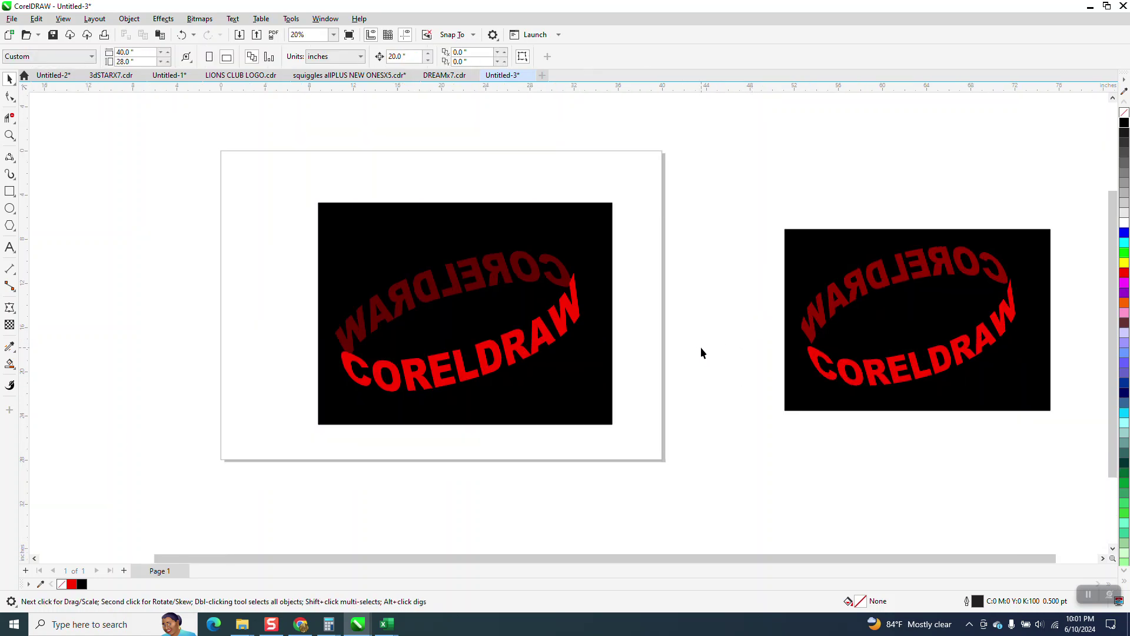